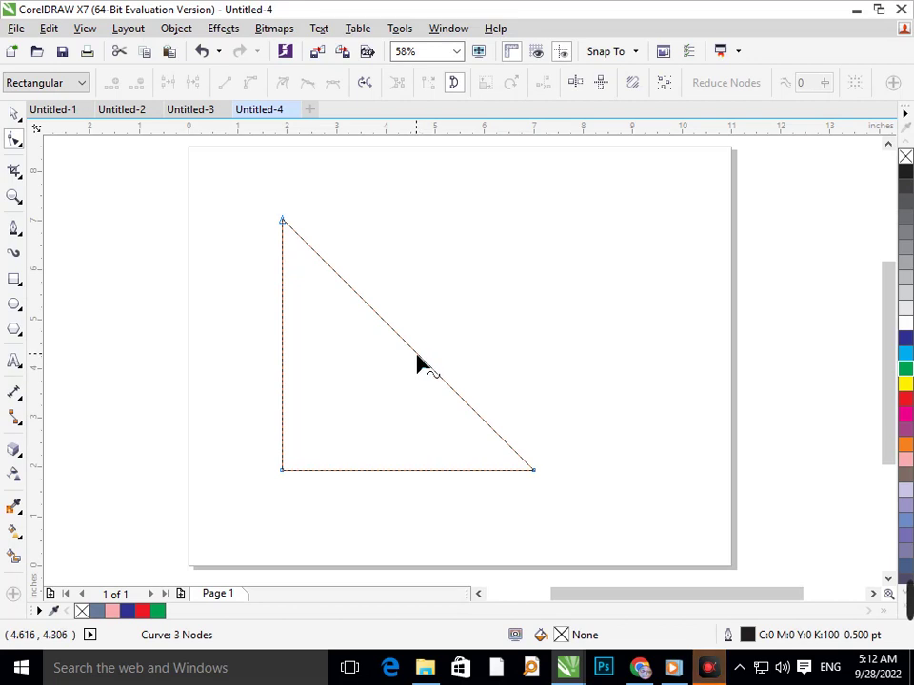
- Convert the triangle's diagonal side to a curve and bend it outward into a rounded leaf edge
left_click(416, 353)
left_click(253, 86)
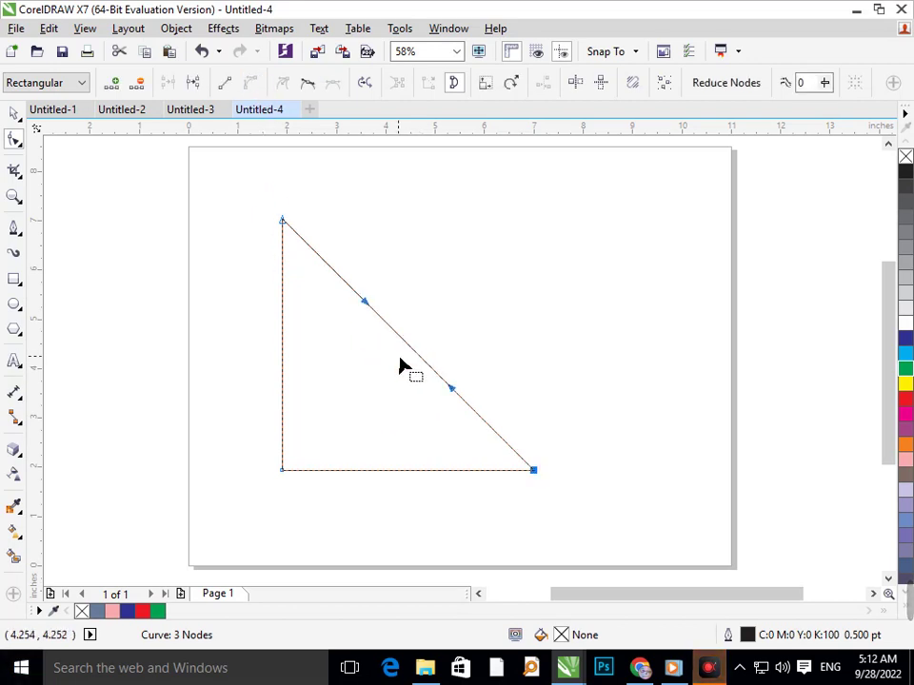
left_click_drag(367, 303, 484, 185)
left_click_drag(451, 390, 474, 336)
- Delete the triangle's lower-left corner node, then convert the remaining straight side to a curve and bend it into the opposite leaf edge
left_click(283, 470)
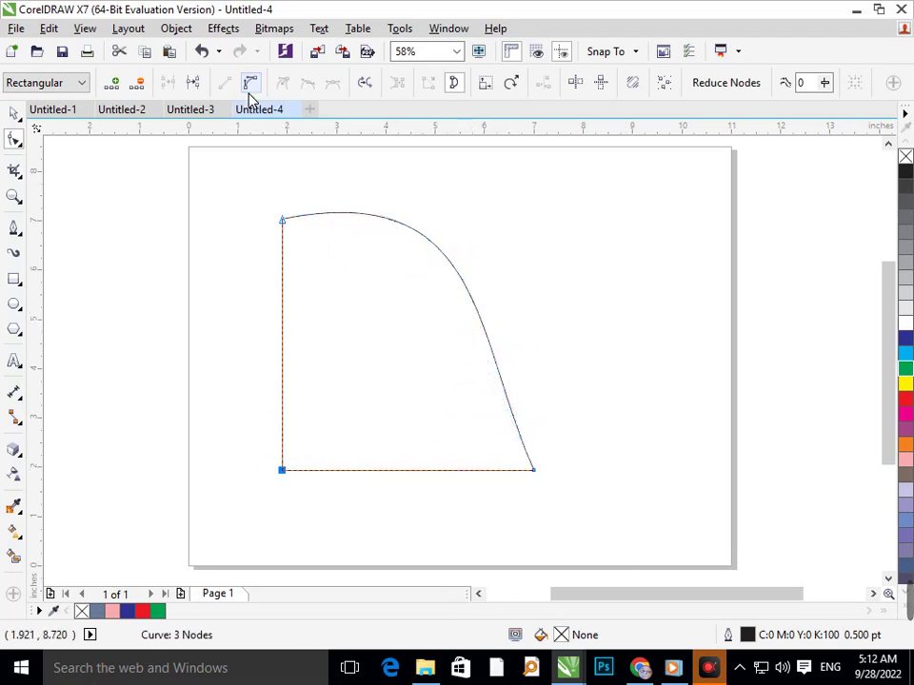
left_click(142, 84)
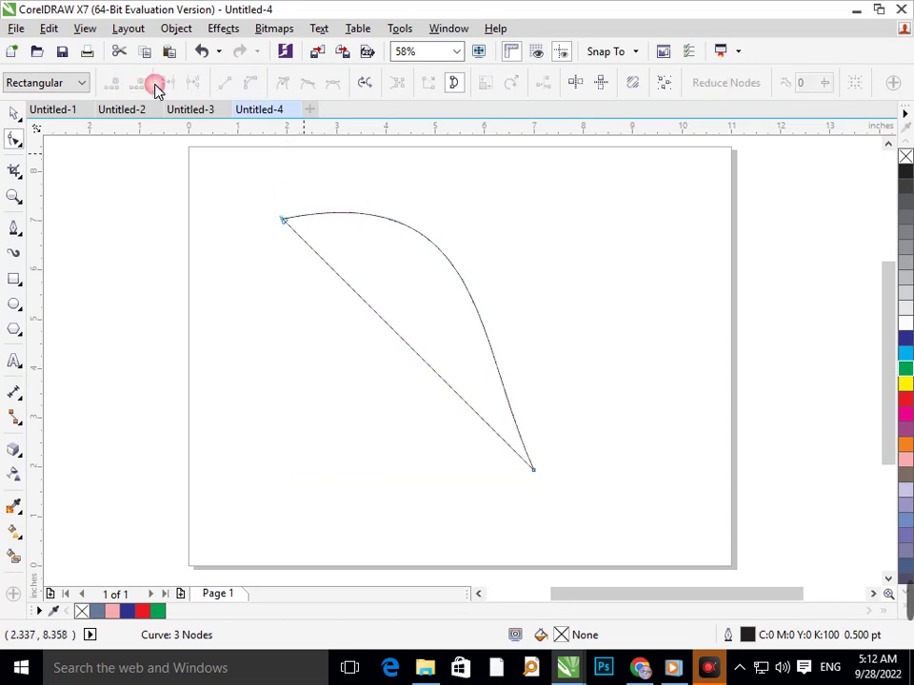
left_click(411, 352)
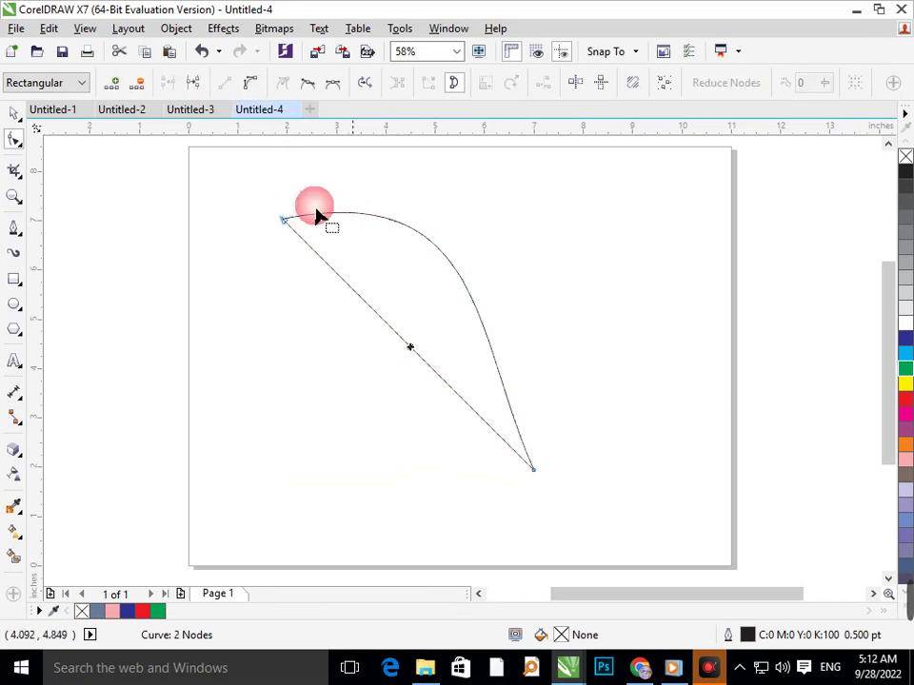
left_click(249, 83)
left_click_drag(449, 390, 293, 510)
mouse_move(367, 299)
left_mouse_down()
mouse_move(387, 291)
mouse_move(255, 314)
mouse_move(384, 284)
mouse_move(361, 292)
left_mouse_up()
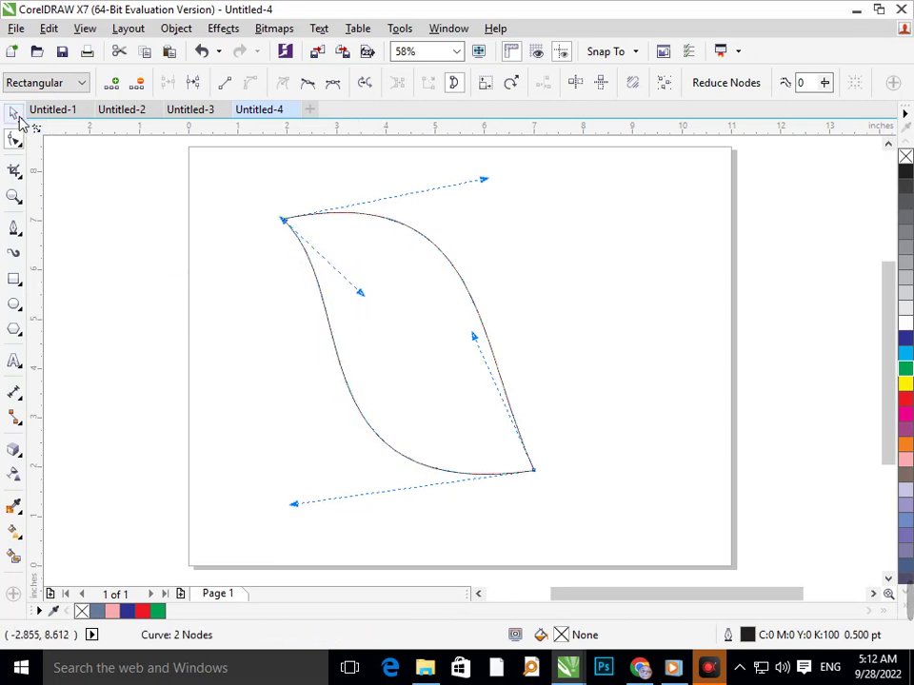
- Scale the leaf down proportionally to about 2.38 by 2.48 inches and reposition it near the page's centre
left_click(19, 118)
left_click(321, 422)
left_click_drag(418, 420, 391, 398)
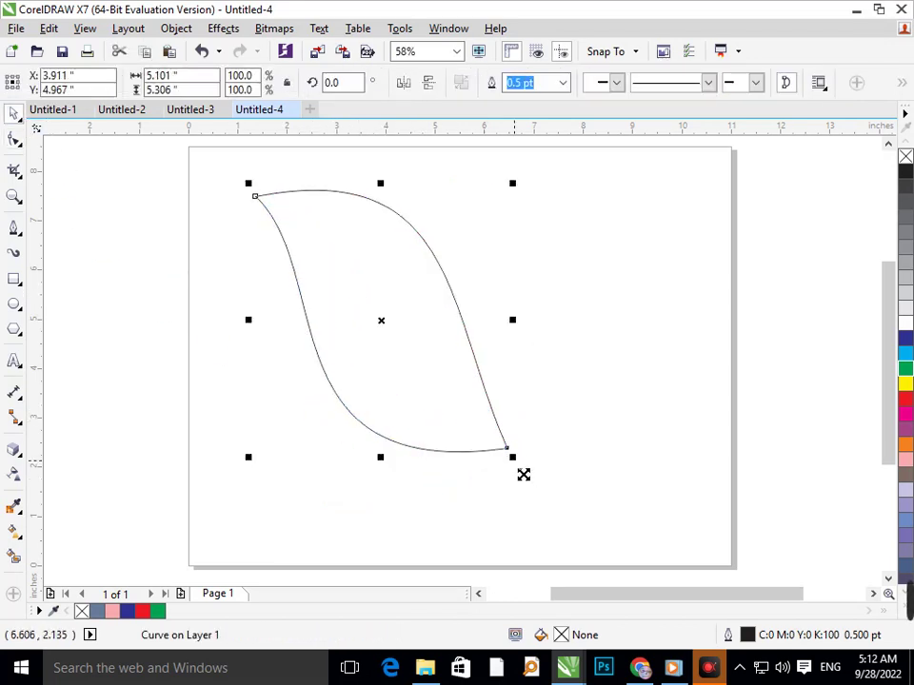
left_click_drag(523, 474, 473, 441)
left_click_drag(422, 362, 427, 387)
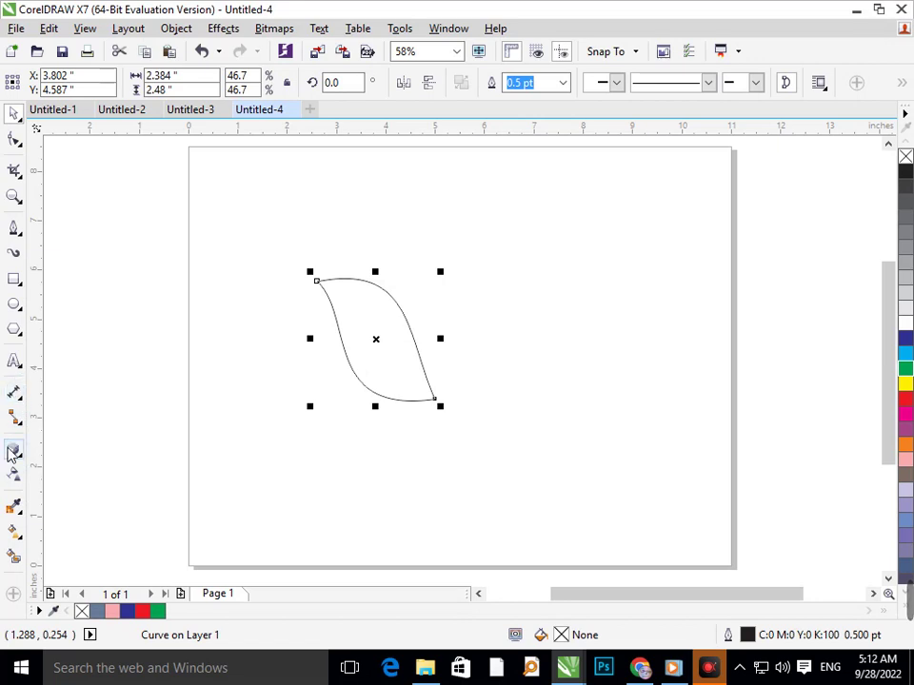
- Apply a linear fountain fill to the leaf, running from its upper-left tip to its lower-right tip
left_click(21, 459)
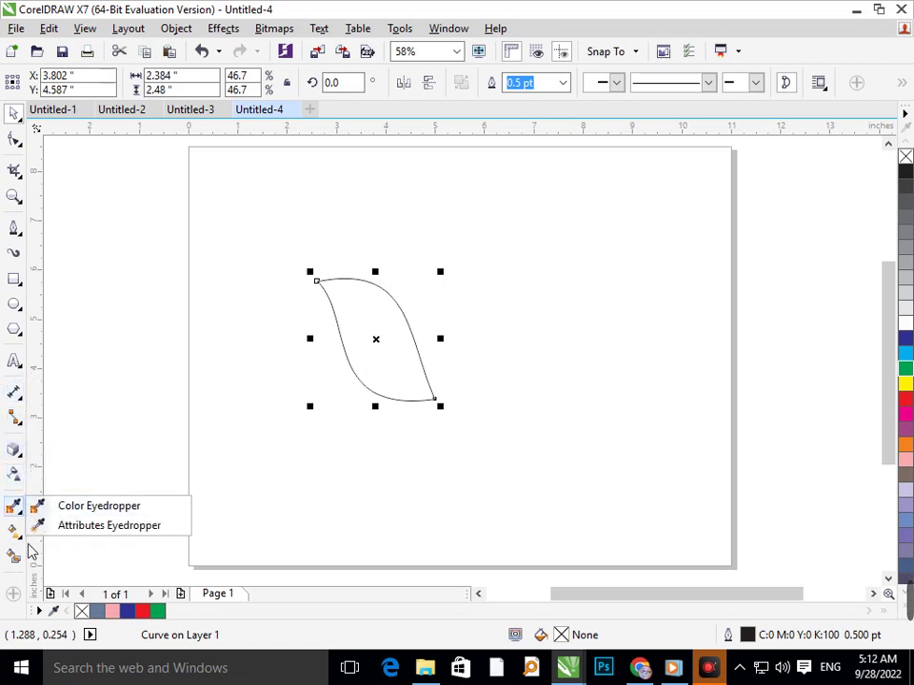
left_click(86, 531)
left_click_drag(321, 291, 423, 396)
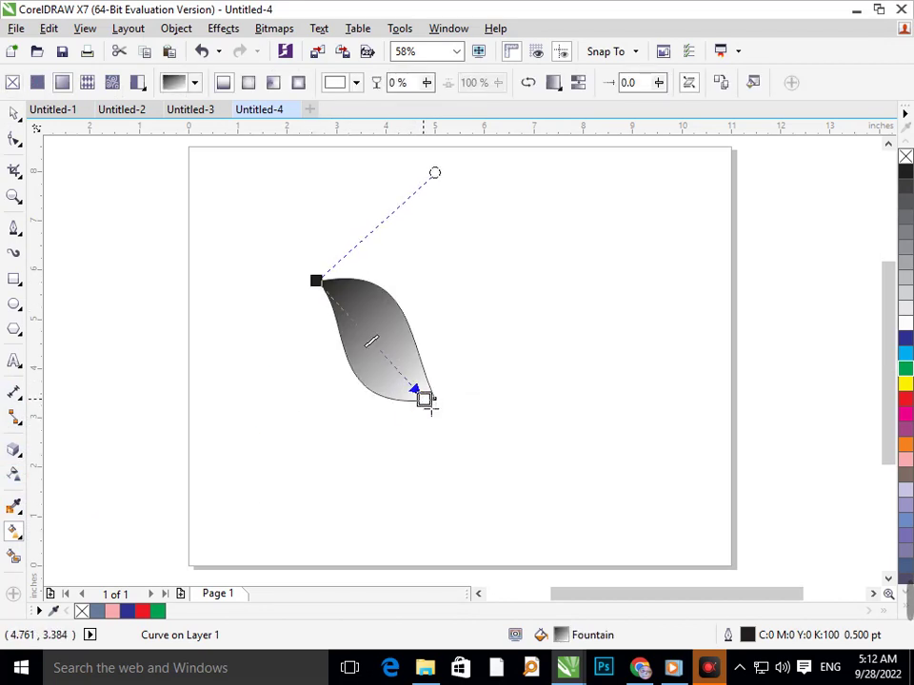
- Set the end colour of the leaf's fountain fill, at the lower-right tip, to grey C51 M44 Y43 K7
mouse_move(435, 407)
left_click(464, 389)
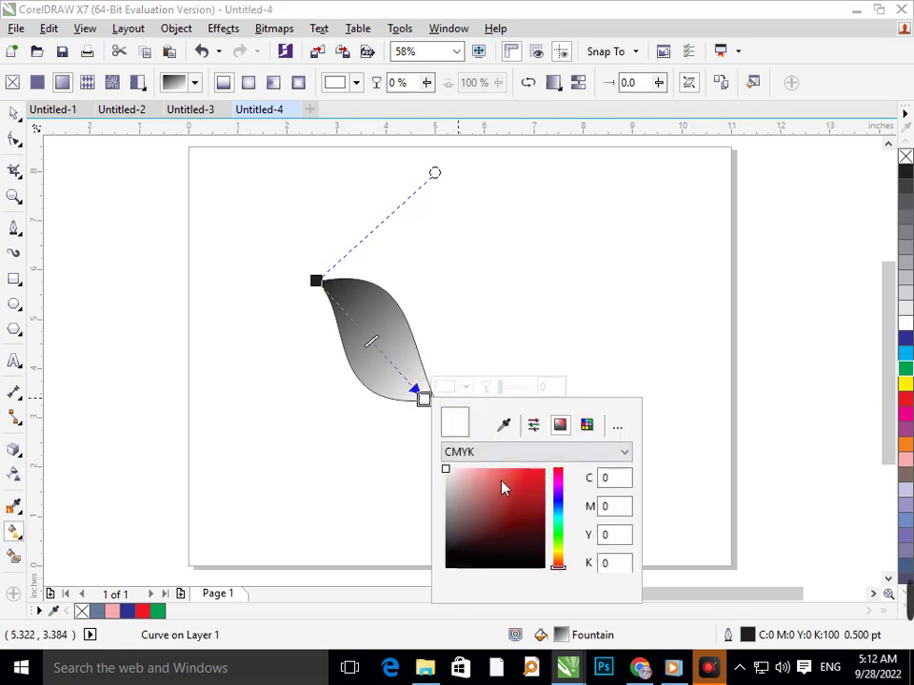
mouse_move(509, 473)
left_mouse_down()
mouse_move(506, 459)
mouse_move(460, 474)
left_mouse_up()
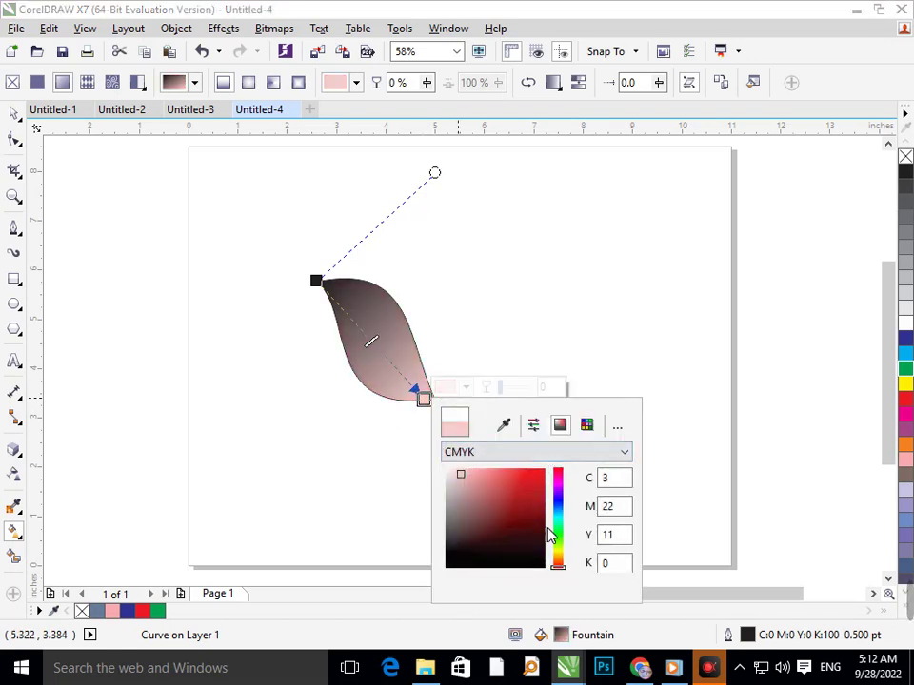
left_click(446, 516)
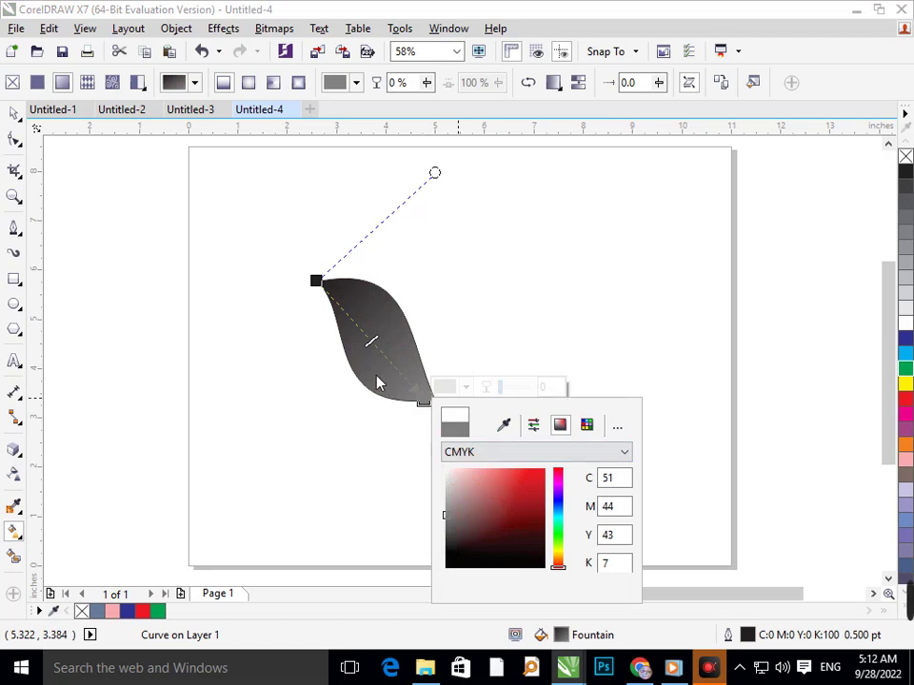
- Set the start colour of the leaf's fountain fill, at the upper-left tip, to a very light pink
left_click(316, 280)
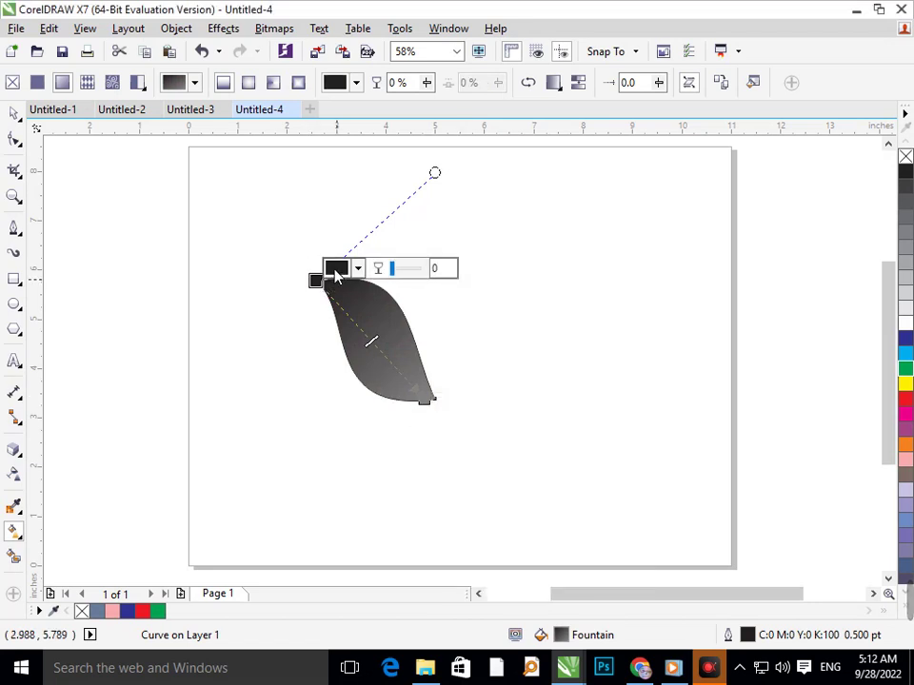
left_click(348, 268)
mouse_move(359, 365)
left_mouse_down()
mouse_move(351, 368)
mouse_move(360, 367)
left_mouse_up()
left_click(559, 331)
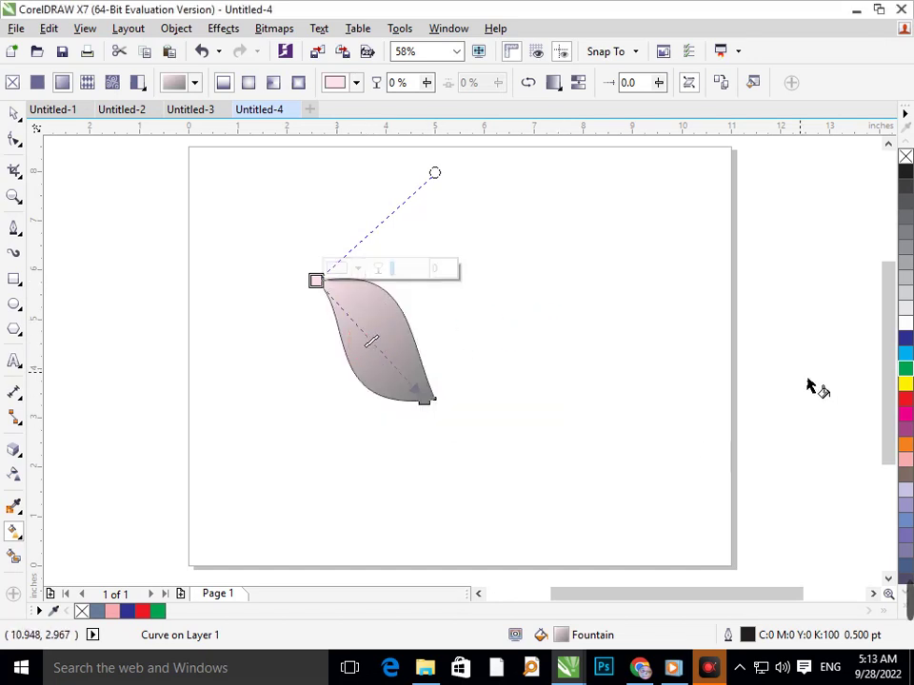
left_click_drag(905, 399, 375, 341)
key("ctrl+z")
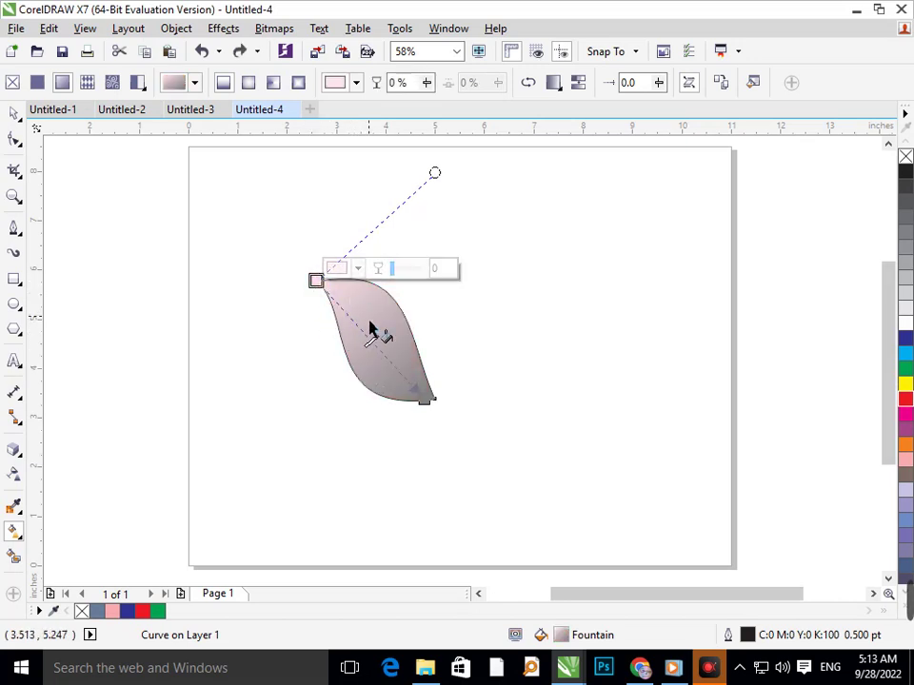
left_click(373, 342)
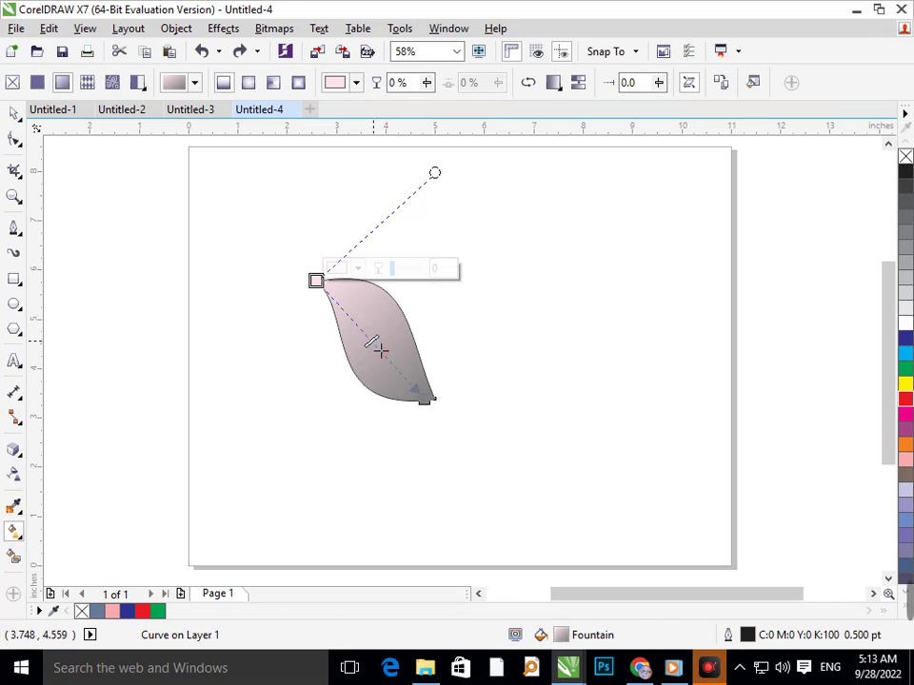
- Add an intermediate white colour stop at 33% of the leaf's fountain fill and apply the edited fill
key("F11")
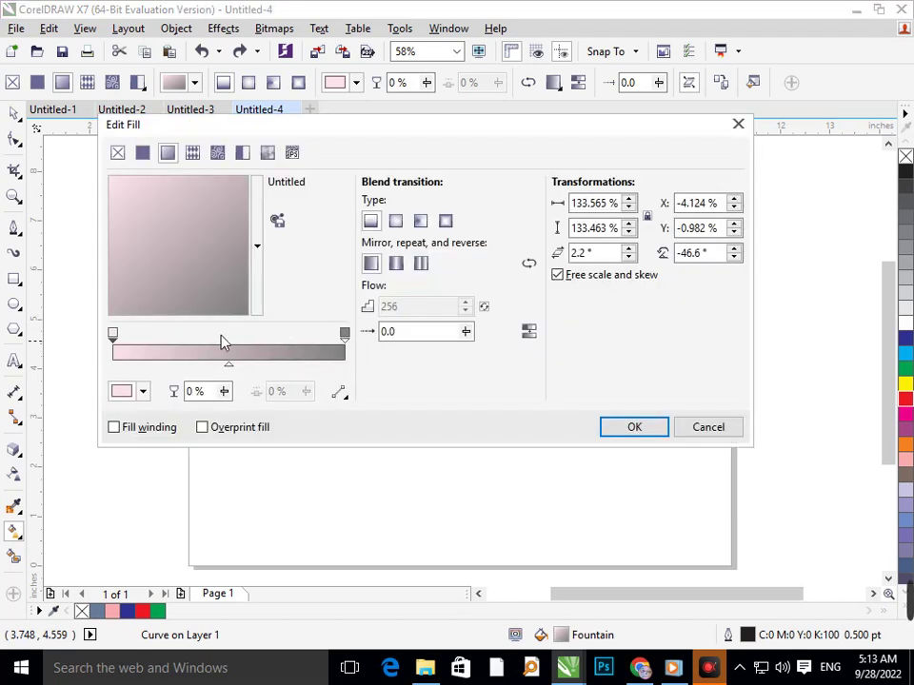
left_click(190, 341)
double_click(190, 349)
left_click(127, 394)
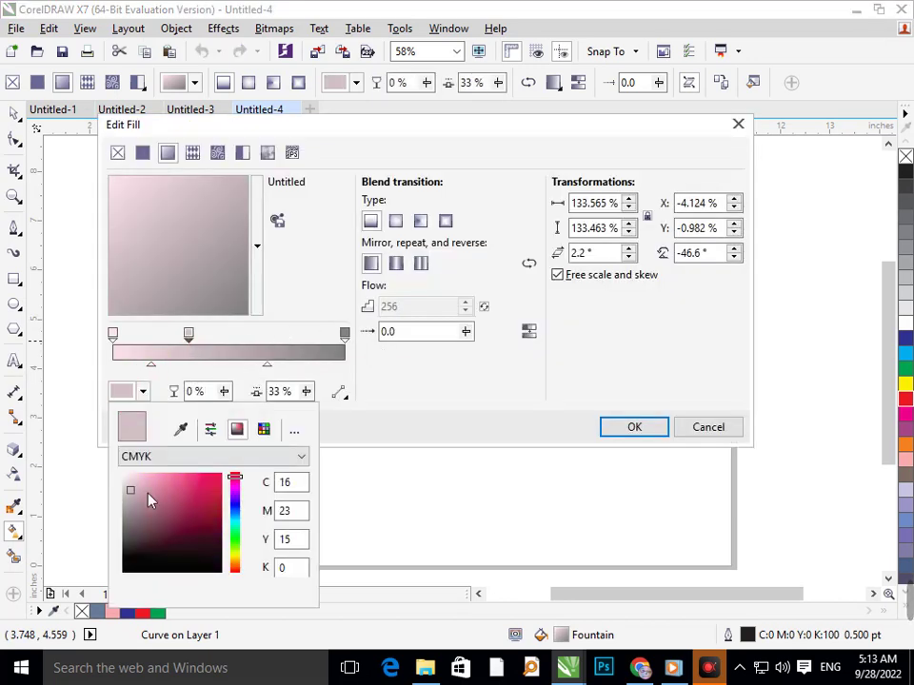
left_click(428, 483)
left_click(635, 429)
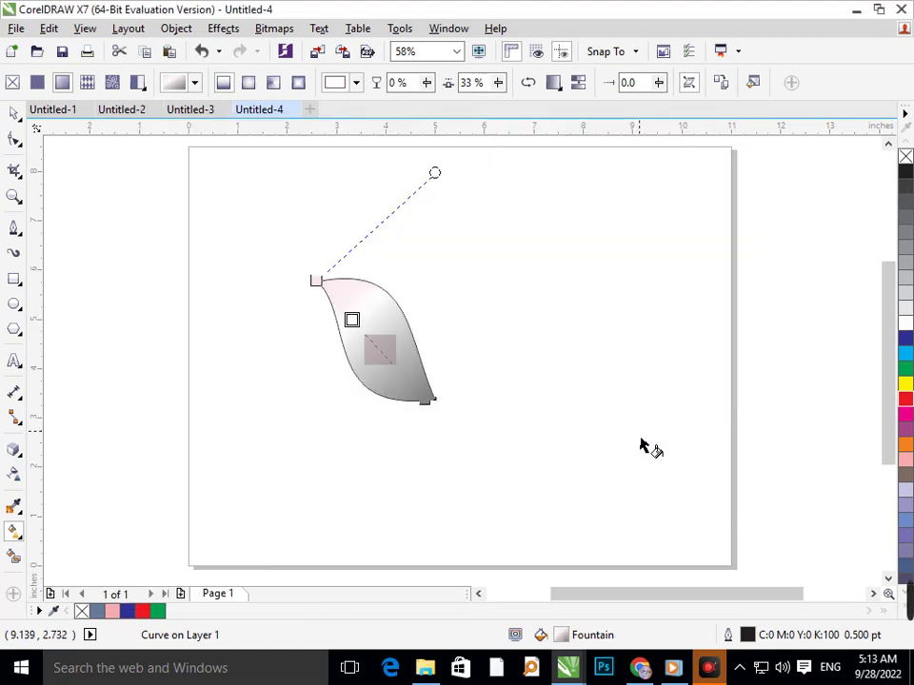
left_click(12, 119)
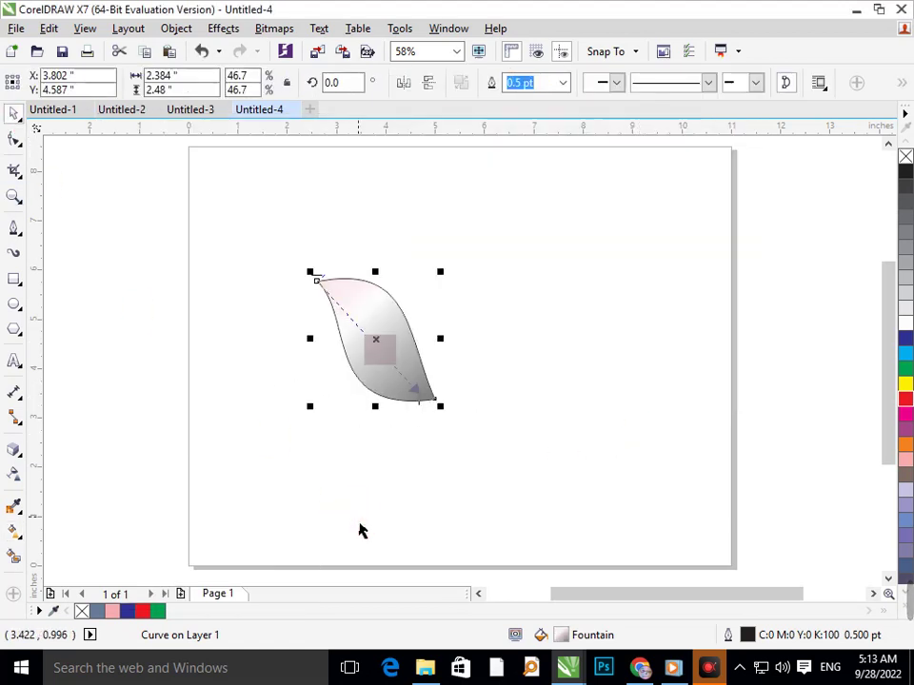
left_click(359, 532)
left_click(400, 395)
left_click(383, 439)
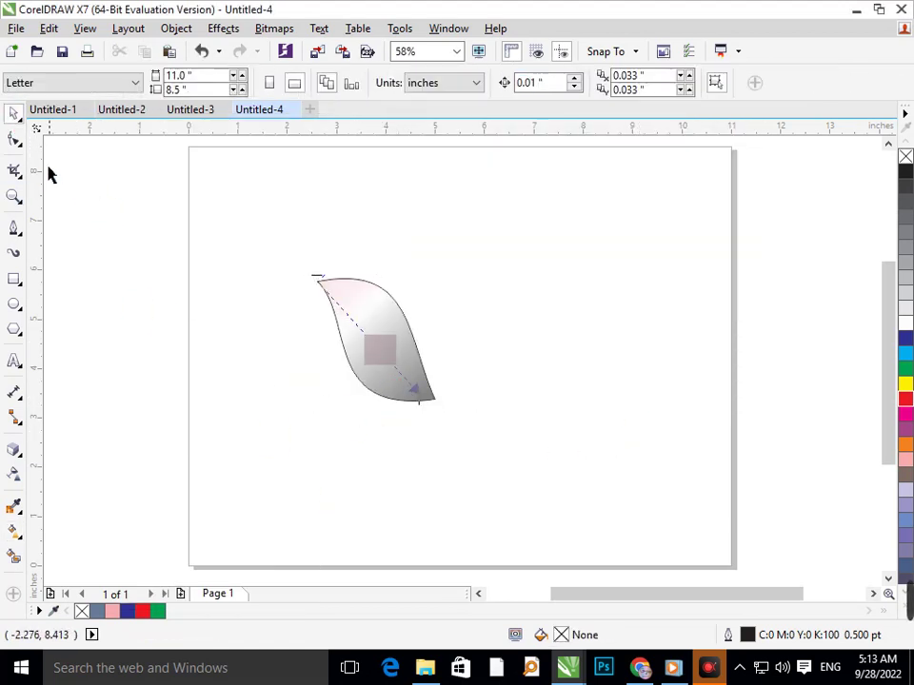
left_click(371, 385)
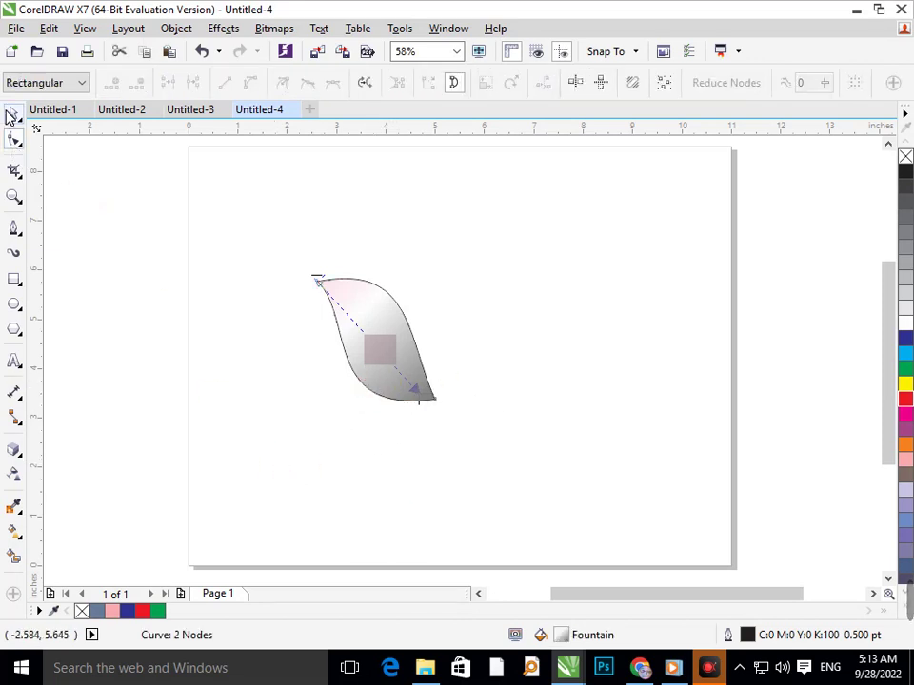
- Reposition the leaf, duplicate it and mirror the copy horizontally
left_click(11, 115)
left_click_drag(401, 331, 462, 323)
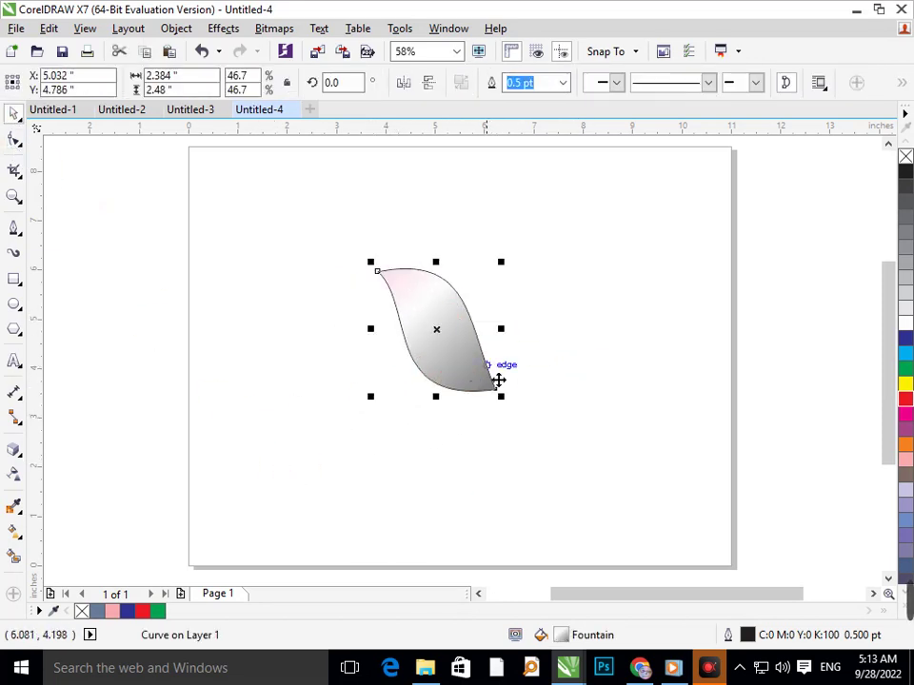
left_click_drag(406, 341, 502, 342)
left_click(458, 545)
left_click(404, 82)
- Scale the mirrored leaf to about 1.89 by 1.96 inches and place it beside the larger leaf with their lower tips nearly touching
left_click_drag(573, 252, 561, 265)
left_click_drag(518, 307, 499, 332)
left_click(566, 471)
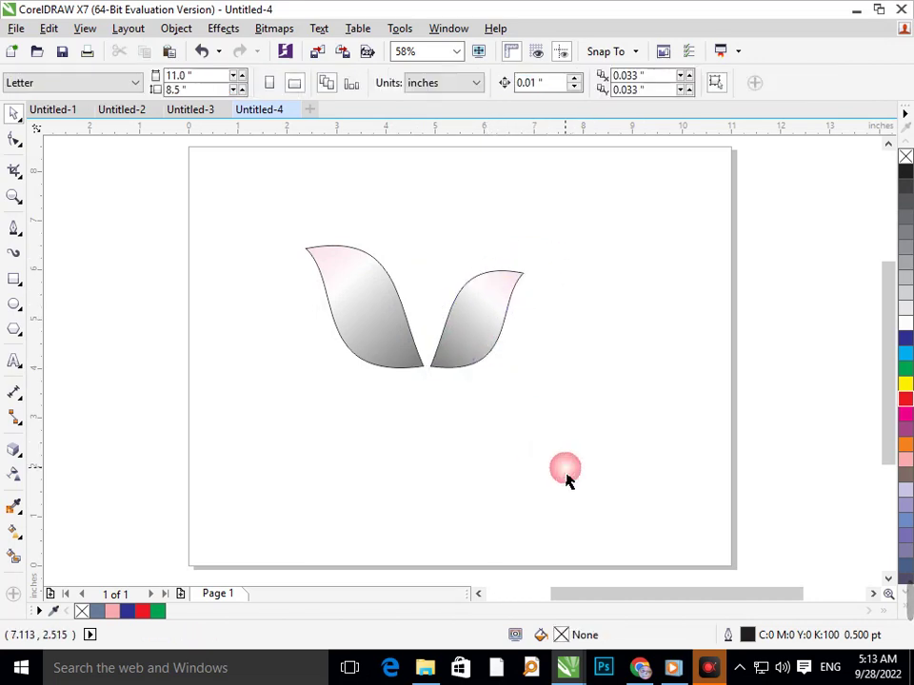
- Edit the smaller right leaf's fountain fill and set its start colour to orange C0 M76 Y100 K0
left_click(466, 343)
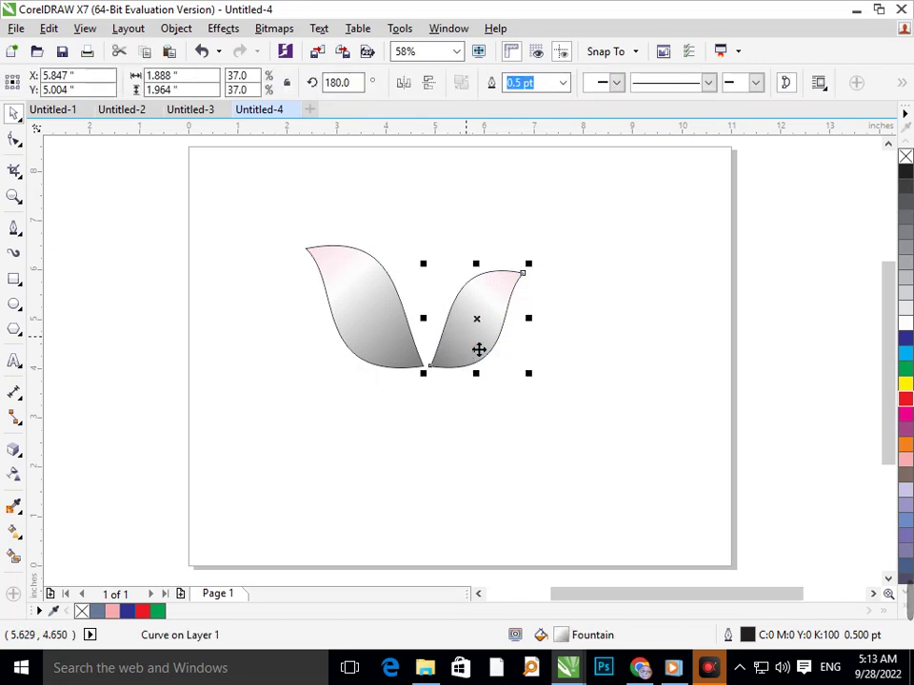
key("F11")
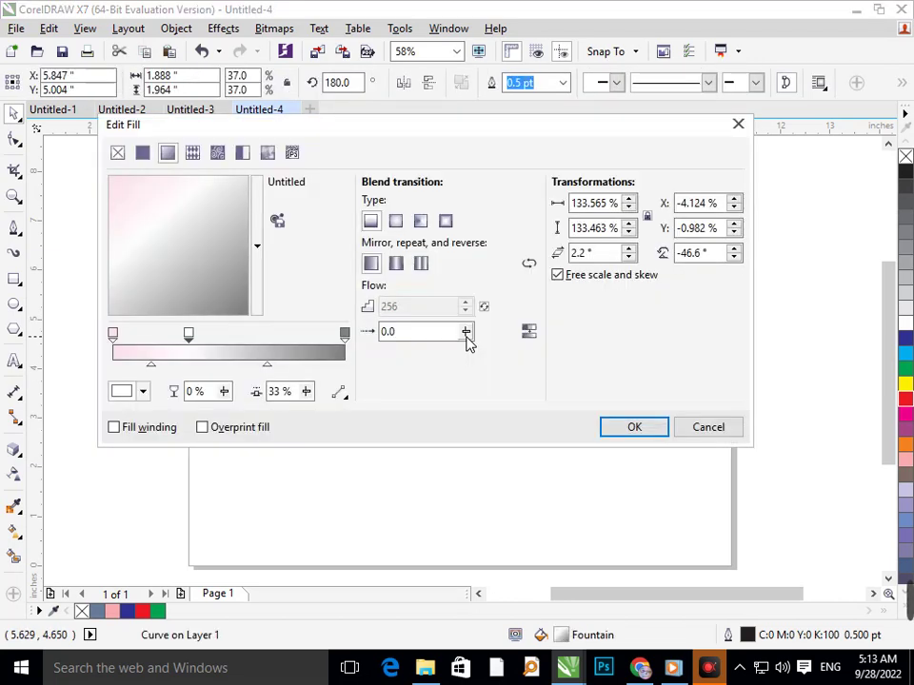
left_click(112, 334)
left_click(120, 392)
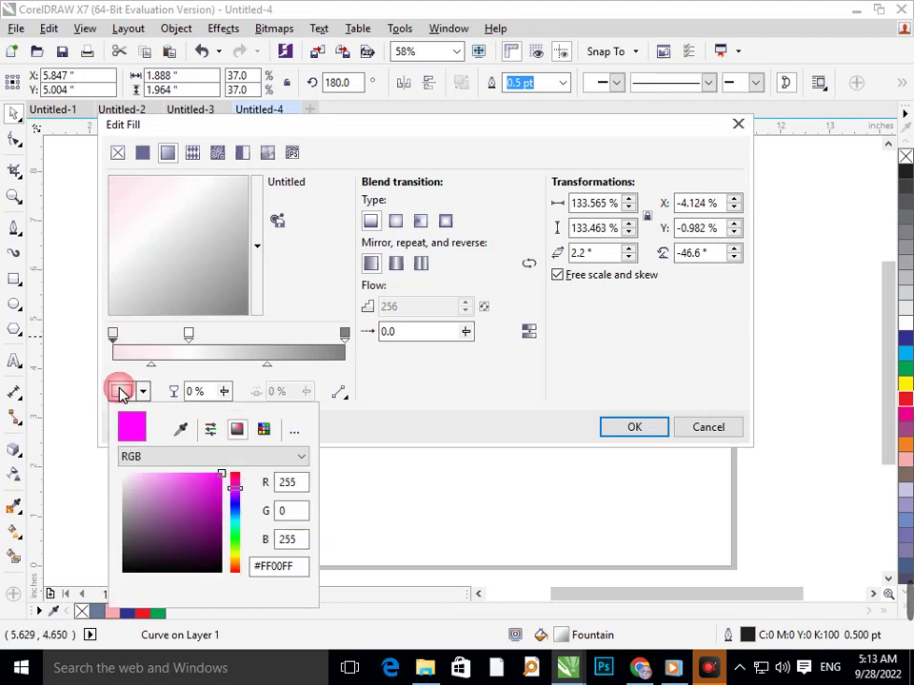
left_click_drag(234, 557, 253, 636)
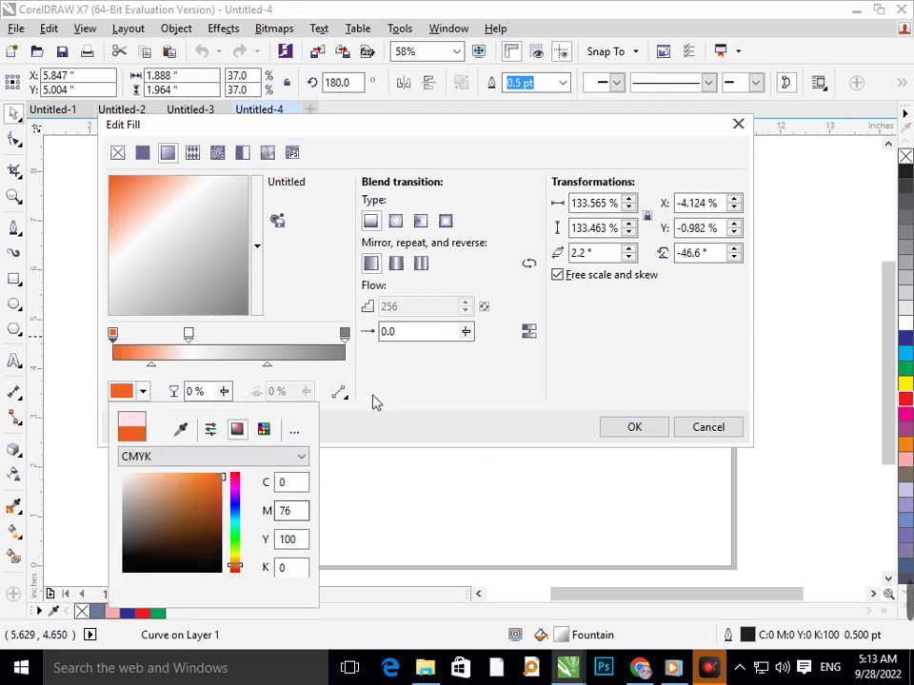
- Set the end colour of the smaller leaf's fountain fill to magenta pink and apply the fill
left_click(344, 334)
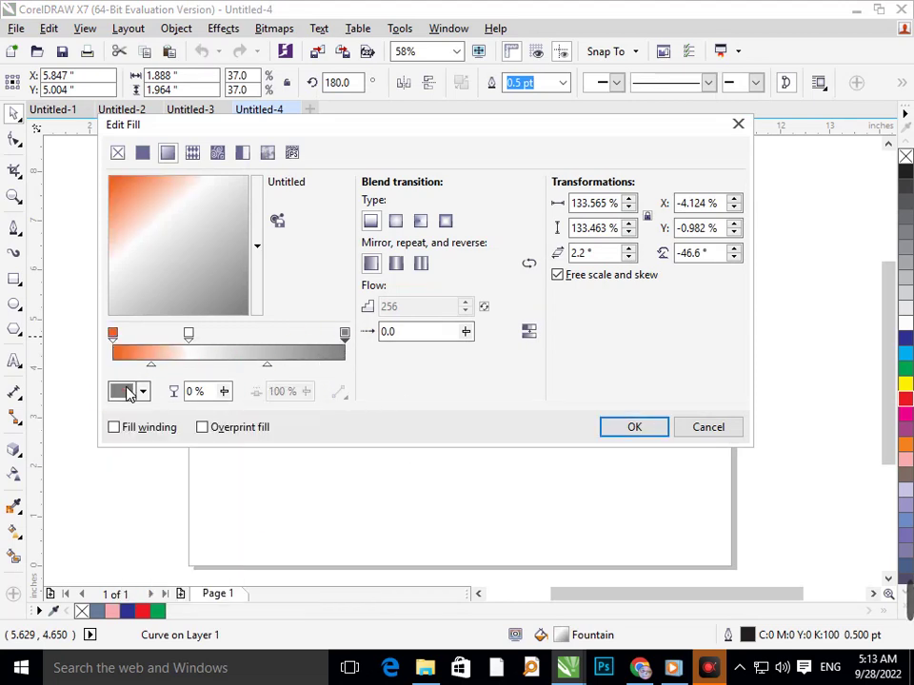
left_click(122, 392)
left_click_drag(189, 524, 277, 460)
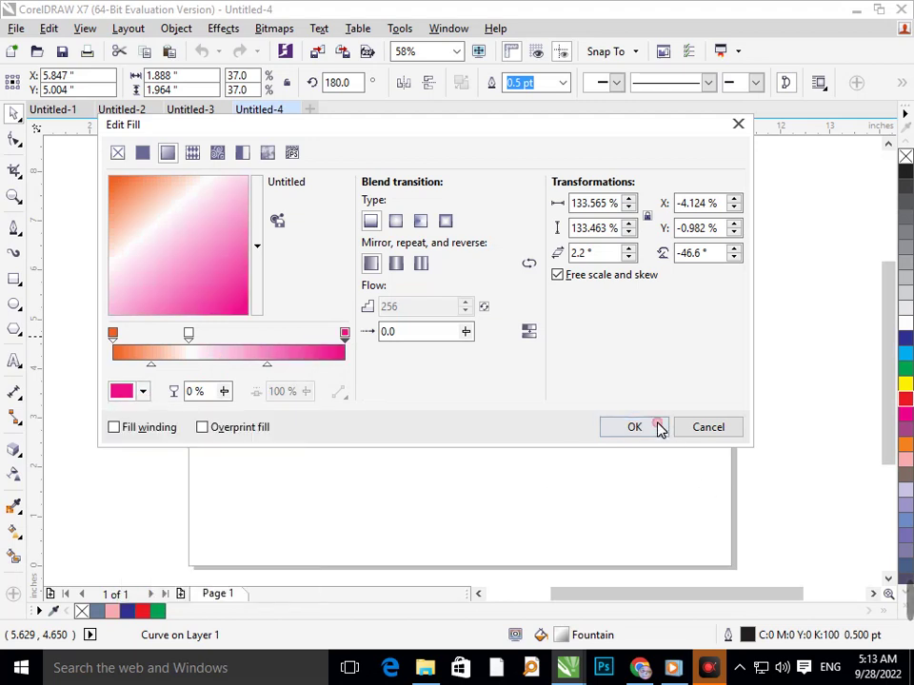
left_click(656, 428)
- Remove the white middle stop from the smaller leaf's gradient so orange blends directly into magenta pink
key("F11")
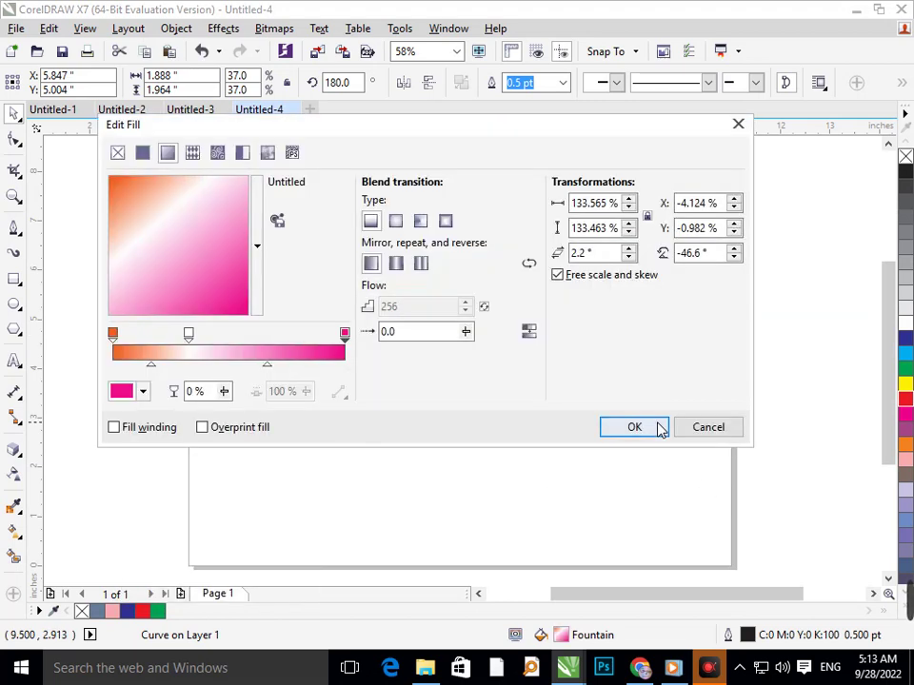
double_click(189, 335)
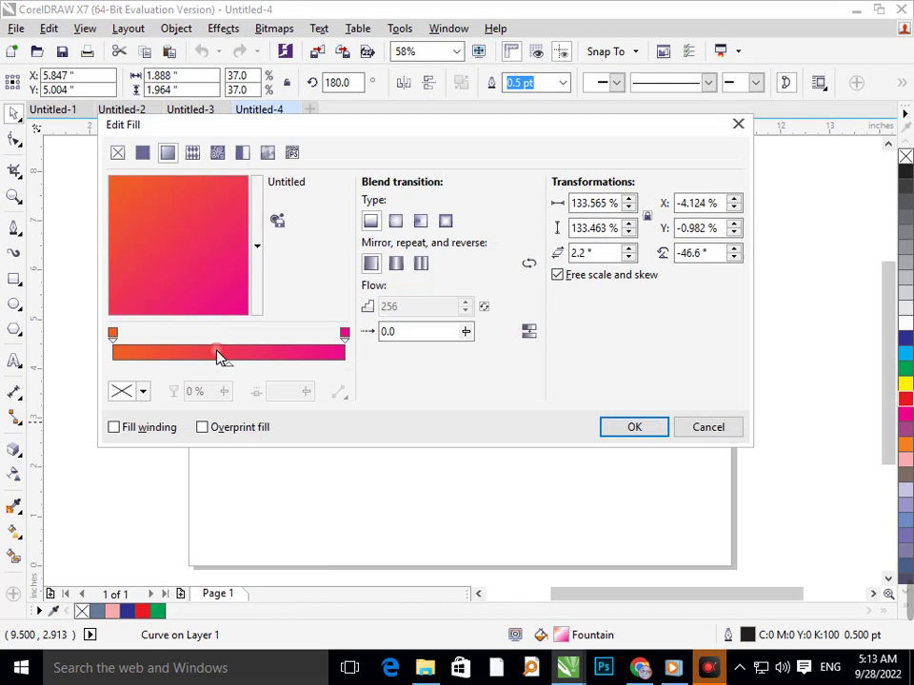
left_click(630, 427)
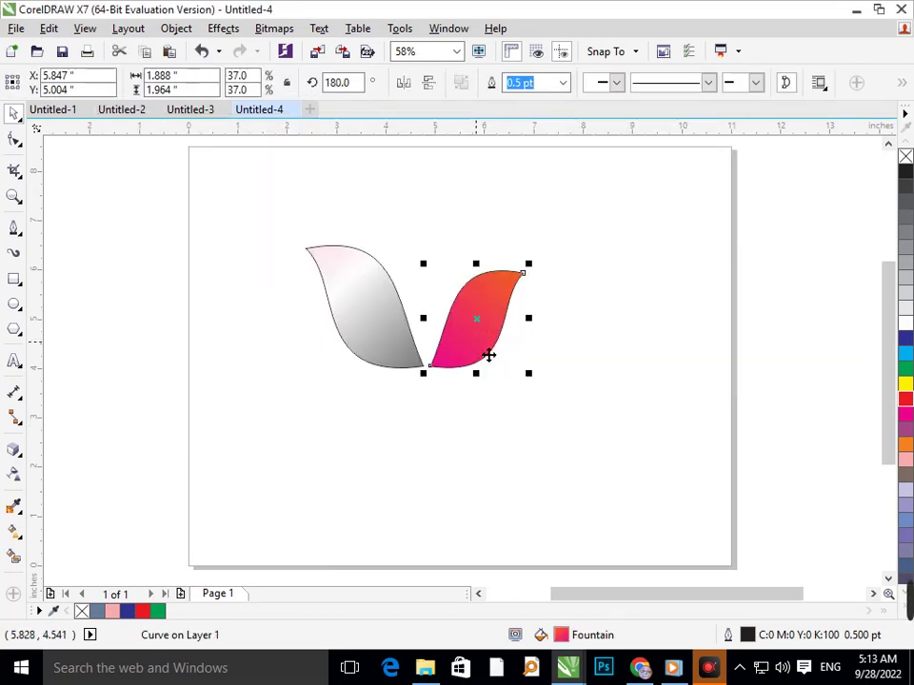
- Shift the midpoint of the smaller leaf's gradient toward the magenta end, apply the fill and deselect the leaf
key("F11")
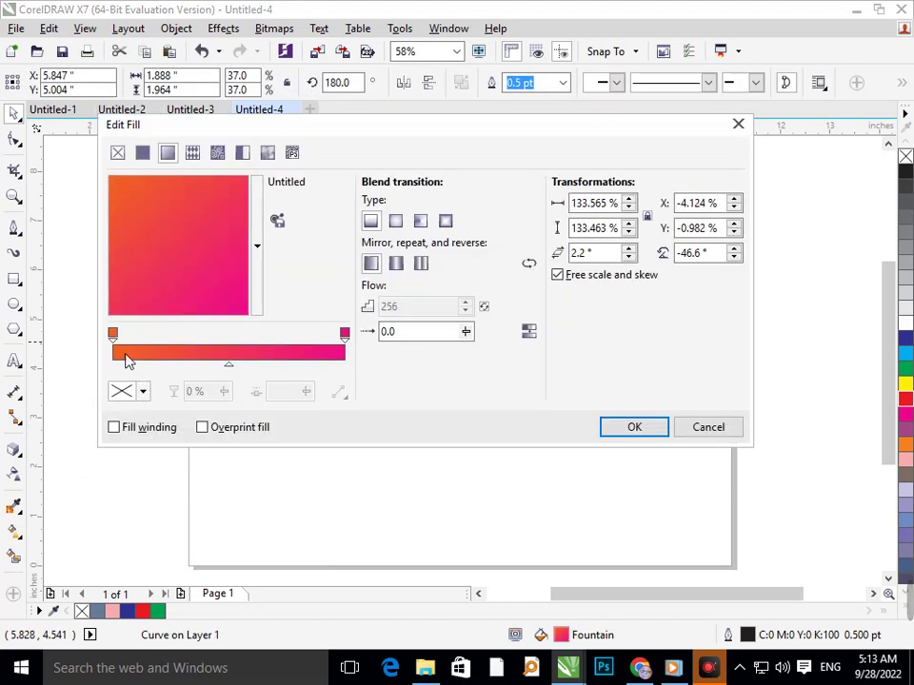
left_click_drag(229, 366, 286, 372)
left_click(630, 426)
left_click(600, 435)
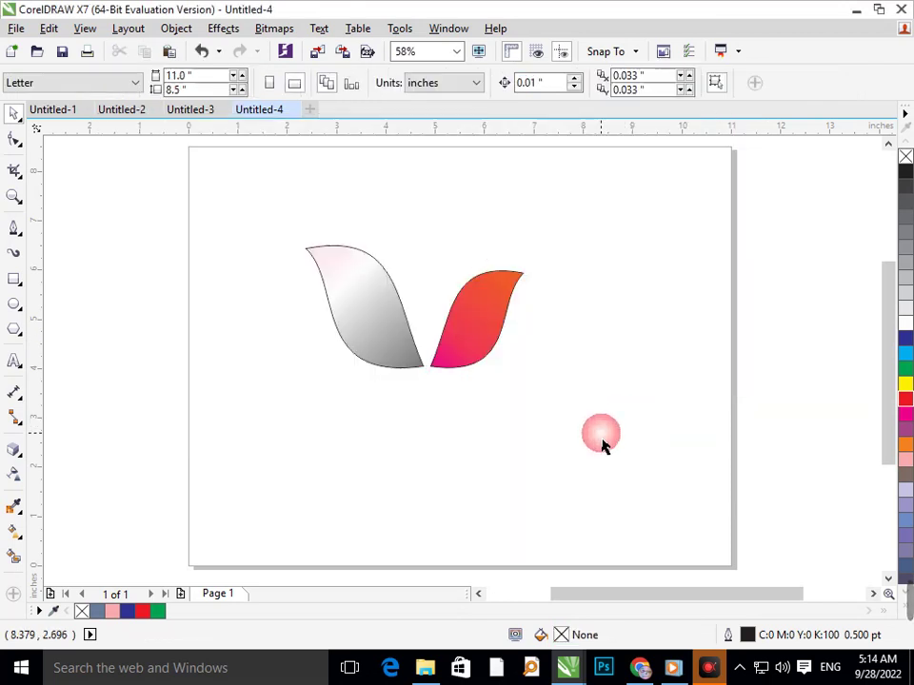
- Try to mirror a duplicate of both leaves horizontally in place and move the small orange leaf below them, and undo both changes
left_click(489, 329)
left_click(523, 453)
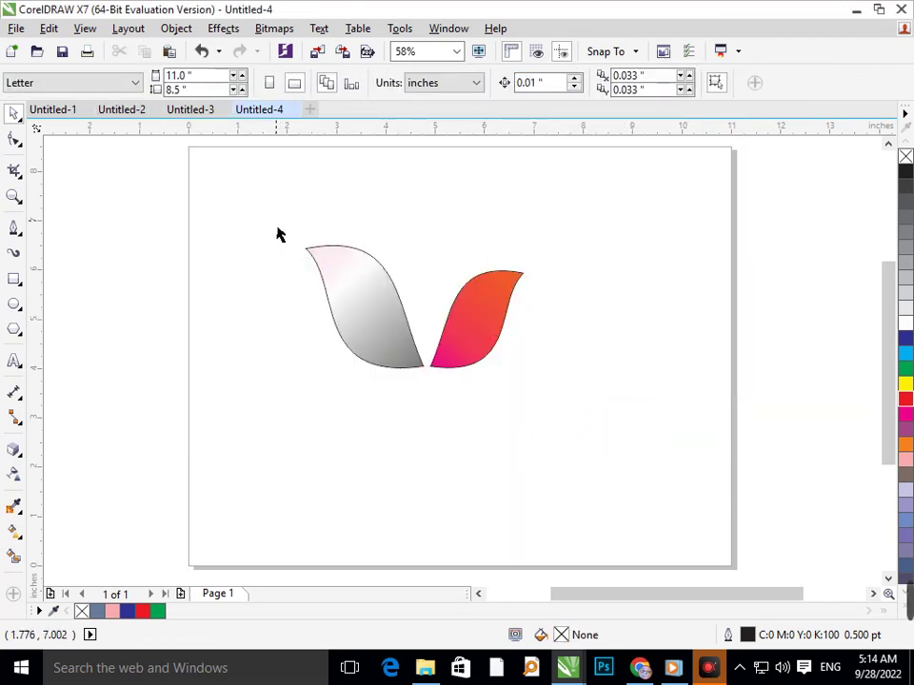
left_click_drag(279, 232, 581, 442)
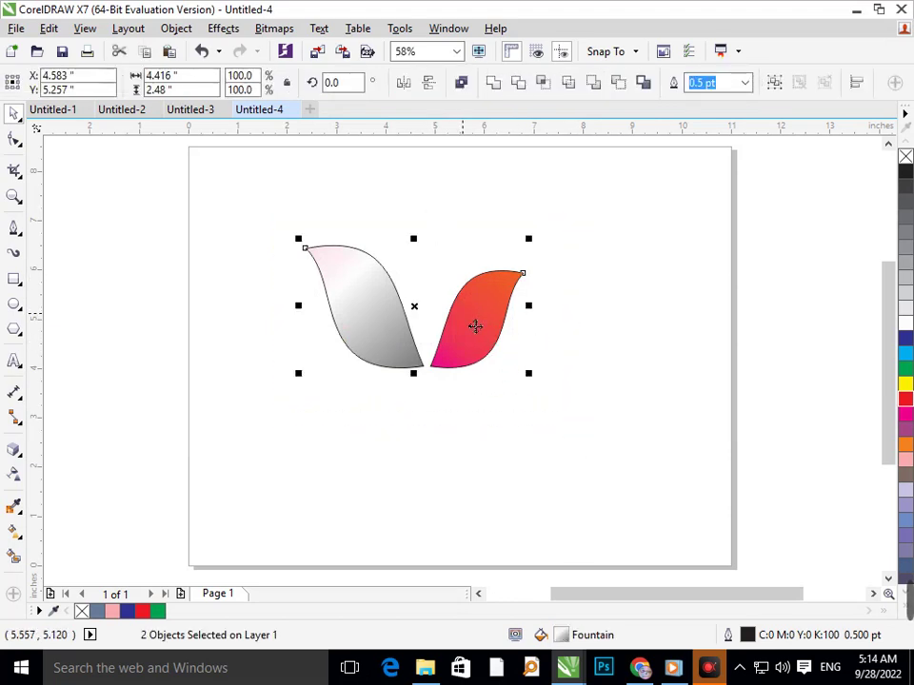
left_click(403, 83)
left_click_drag(465, 359, 475, 491)
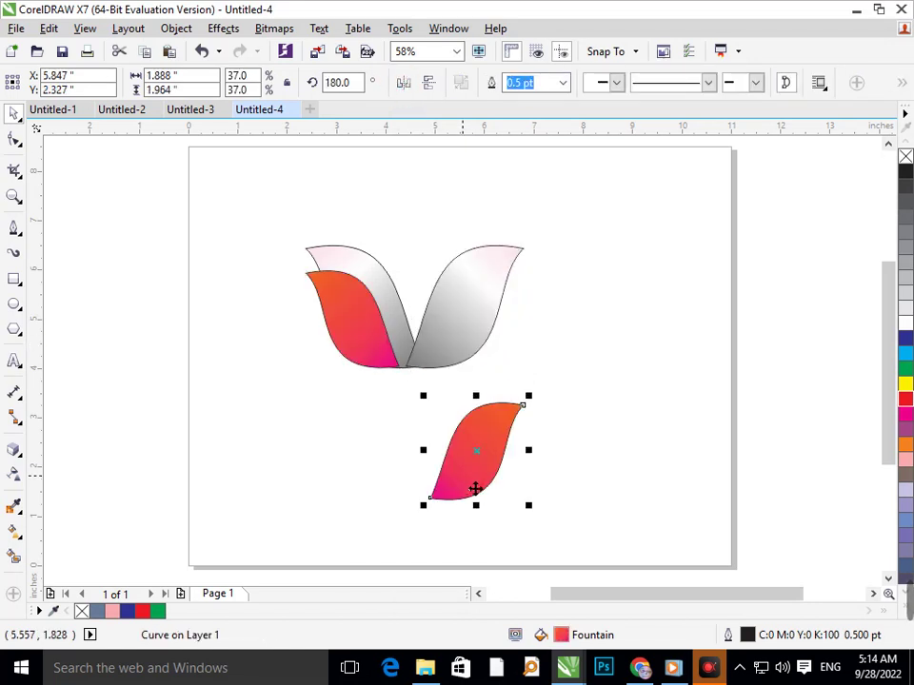
key("ctrl+z")
key("ctrl+z")
- Duplicate both leaves below the originals, flip the copies vertically and horizontally, and position them so all four inner tips meet closely
left_click_drag(476, 354, 464, 489)
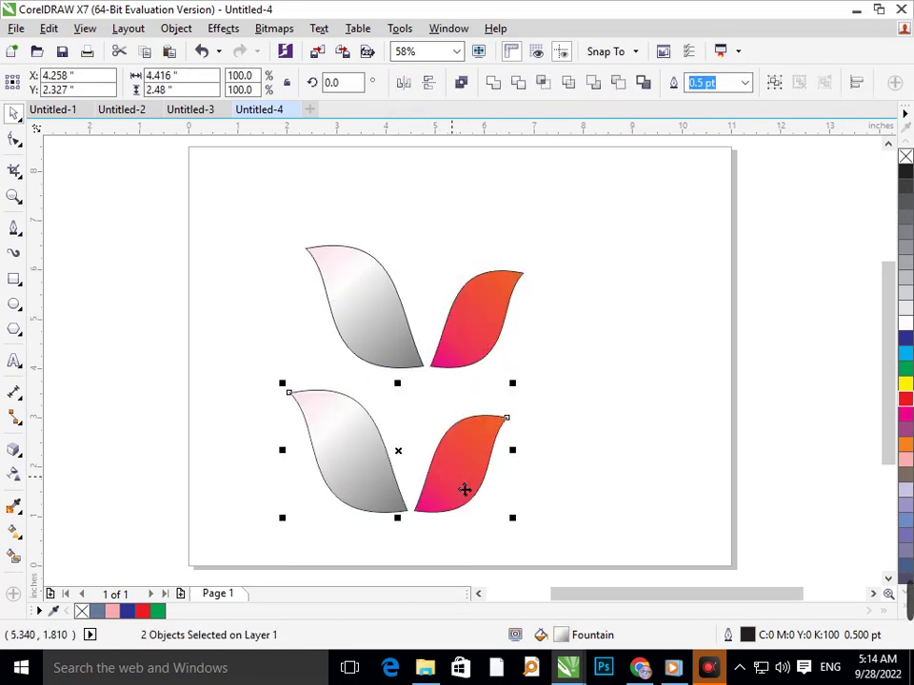
left_click(426, 83)
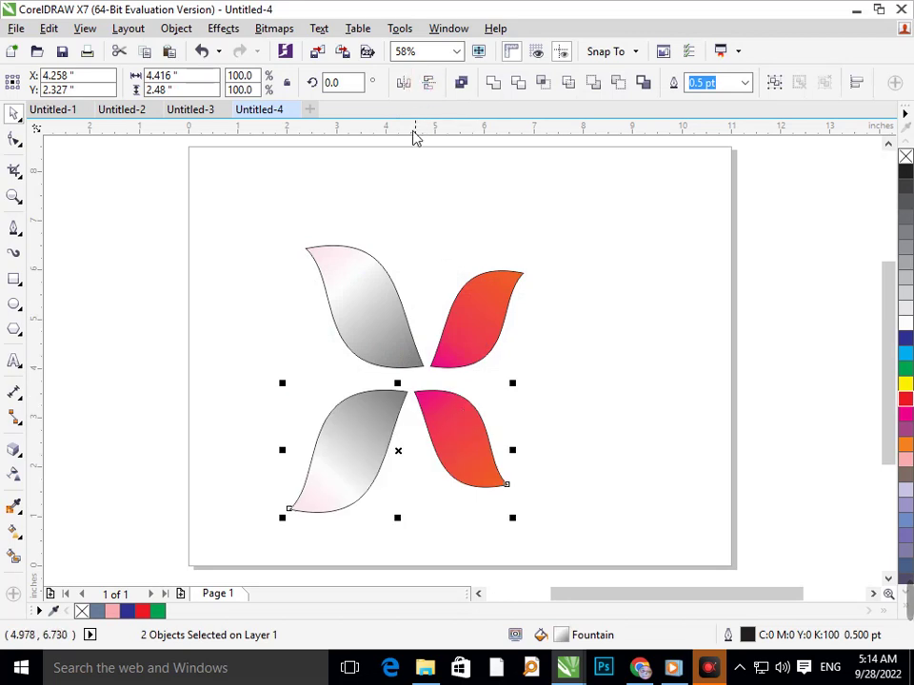
left_click(404, 83)
left_click_drag(461, 466, 502, 453)
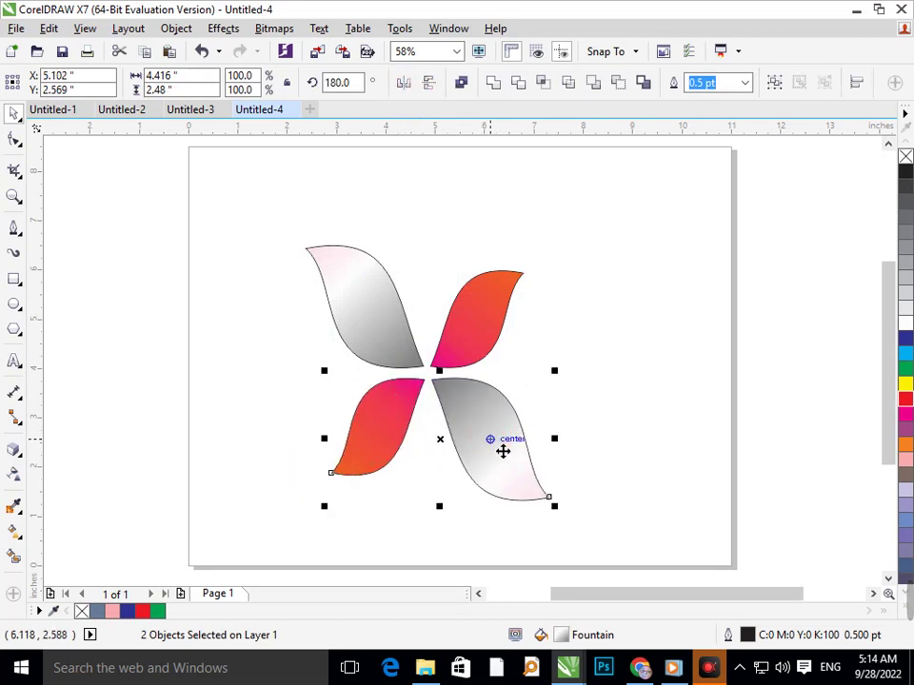
left_click(503, 442)
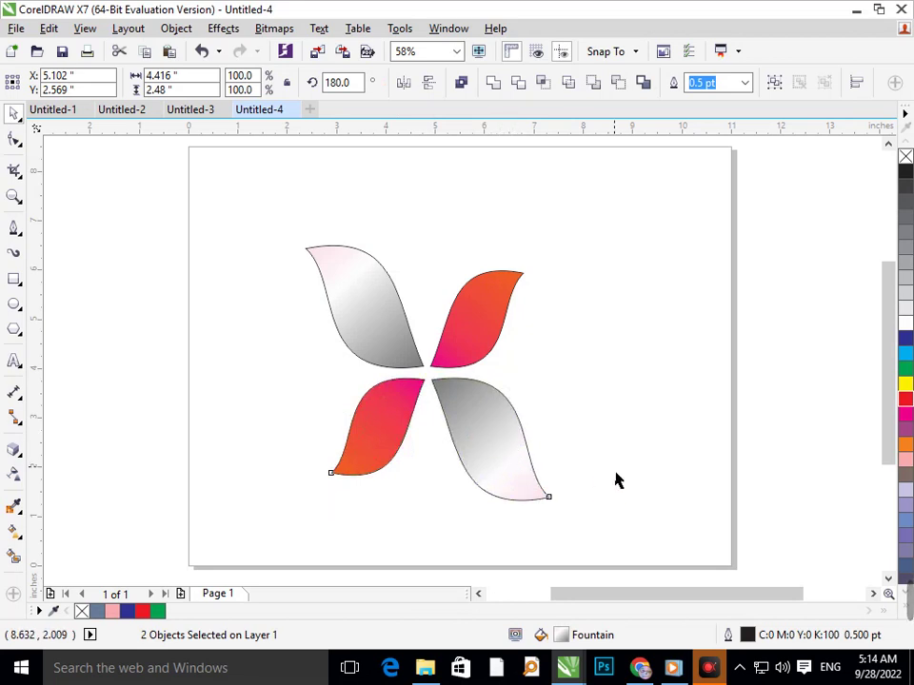
- Add a scaled-down copy of the upper-left grey leaf inside it, sharing its inner tip, and deselect it
left_click(353, 252)
left_click(343, 288)
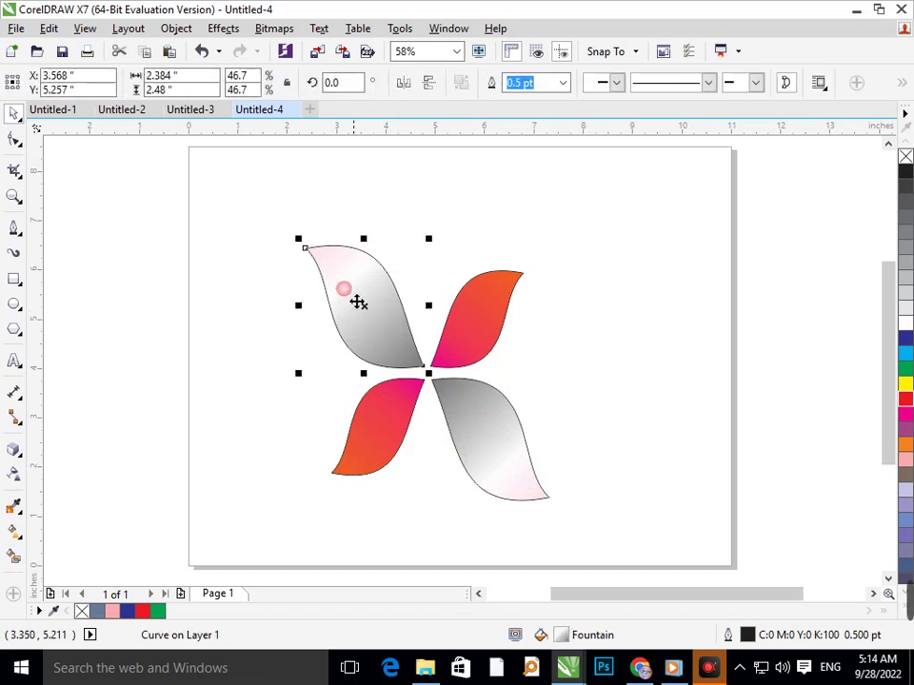
left_click_drag(308, 257, 335, 293)
key("ctrl+z")
left_click(540, 422)
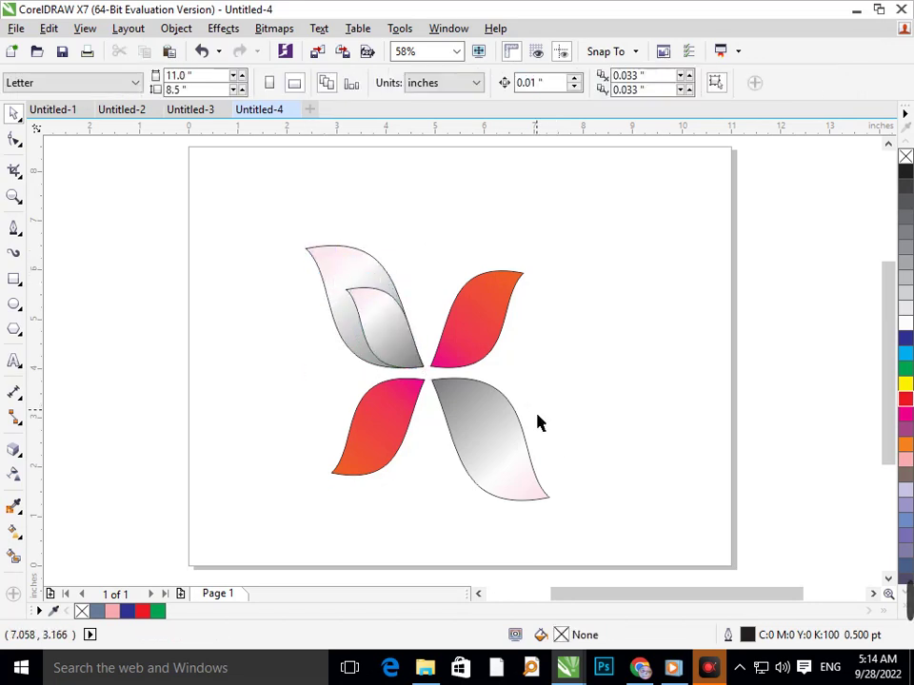
- Group all five leaf shapes into one object and keep the group selected
left_click_drag(250, 218, 614, 550)
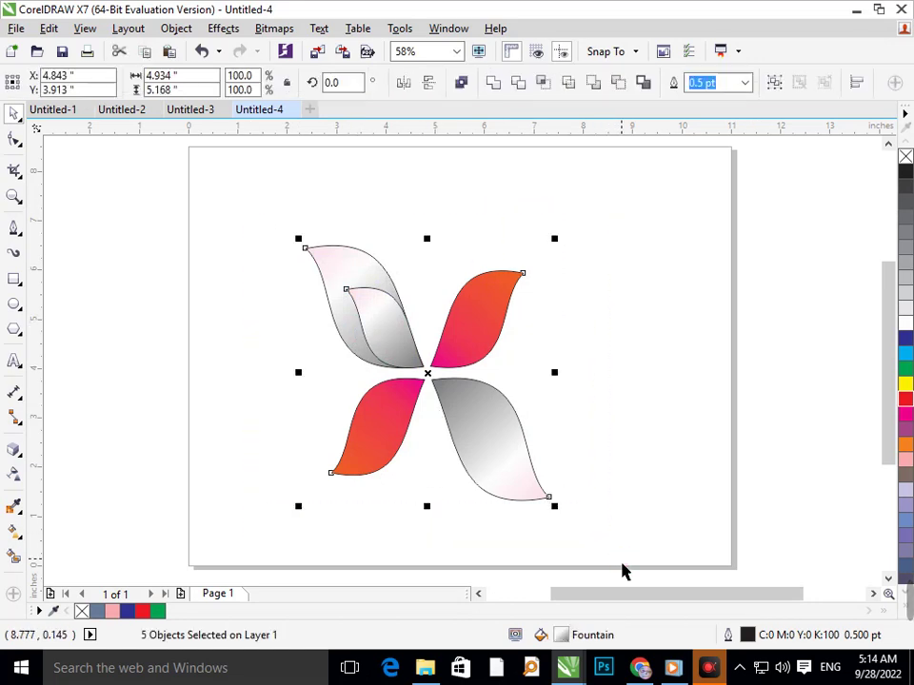
key("ctrl+g")
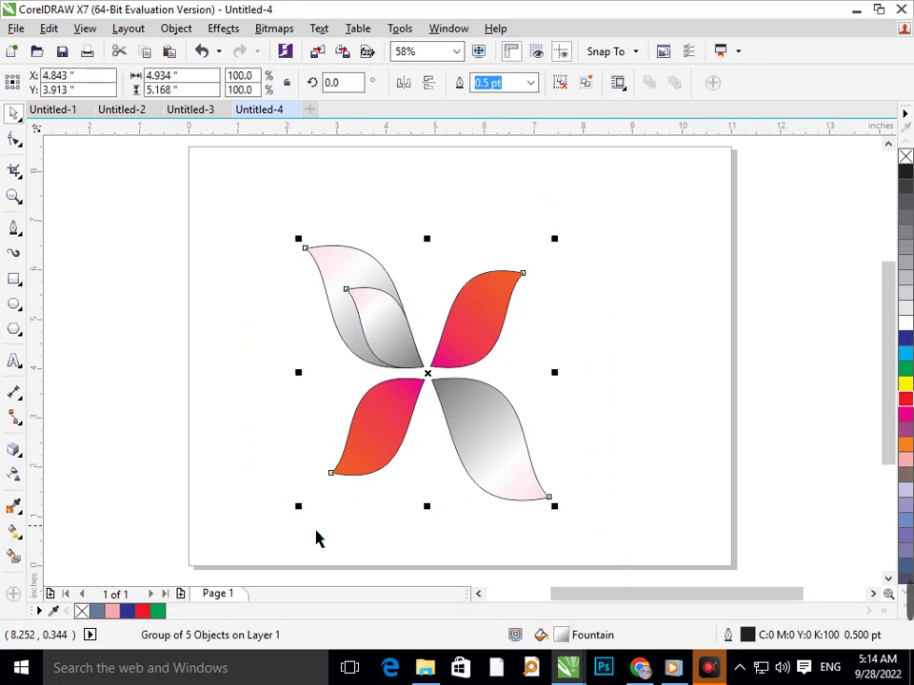
left_click(14, 450)
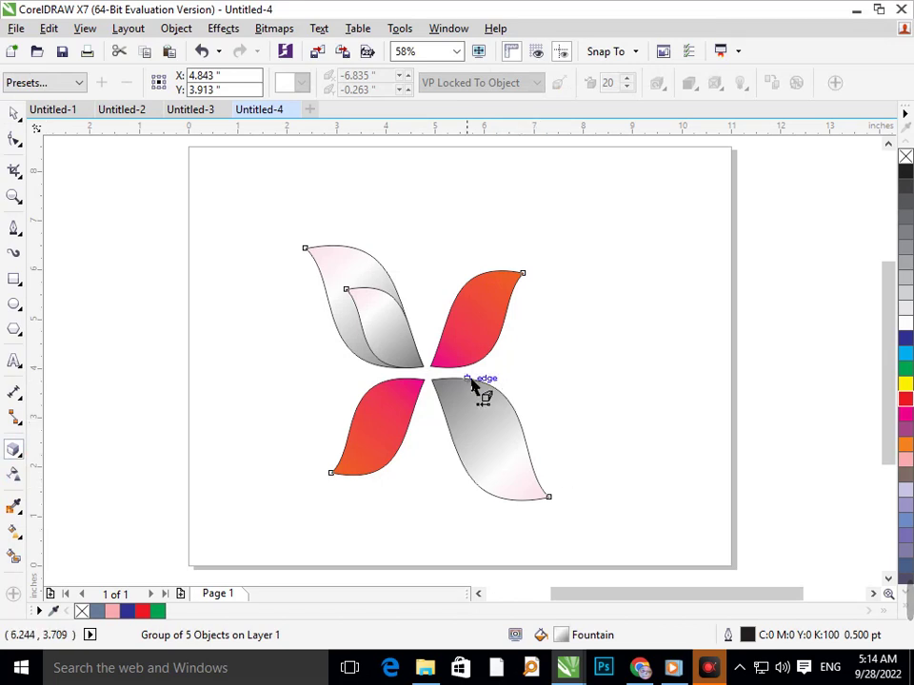
left_click(14, 115)
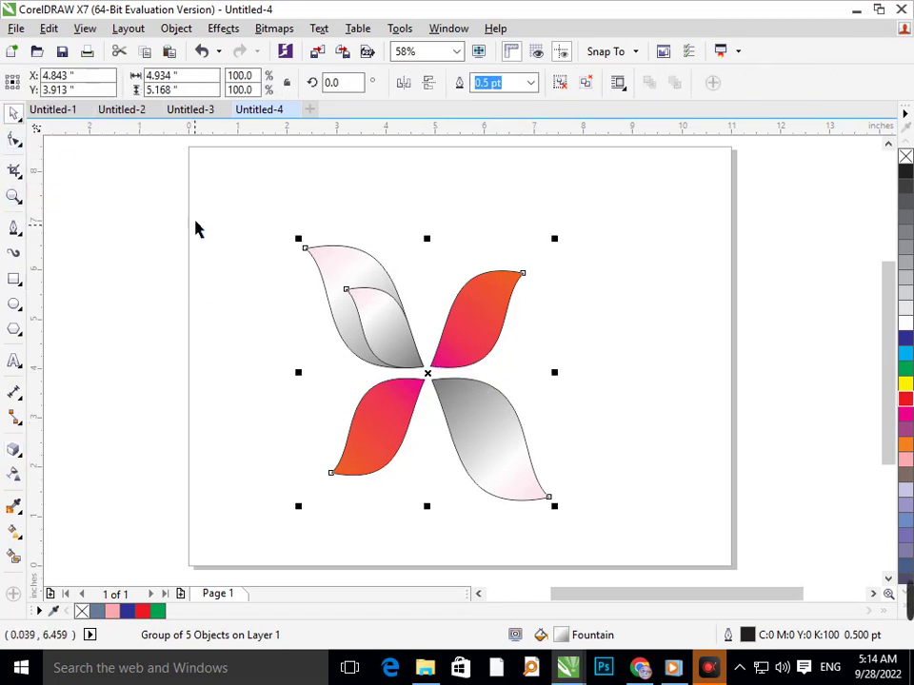
left_click_drag(196, 210, 739, 602)
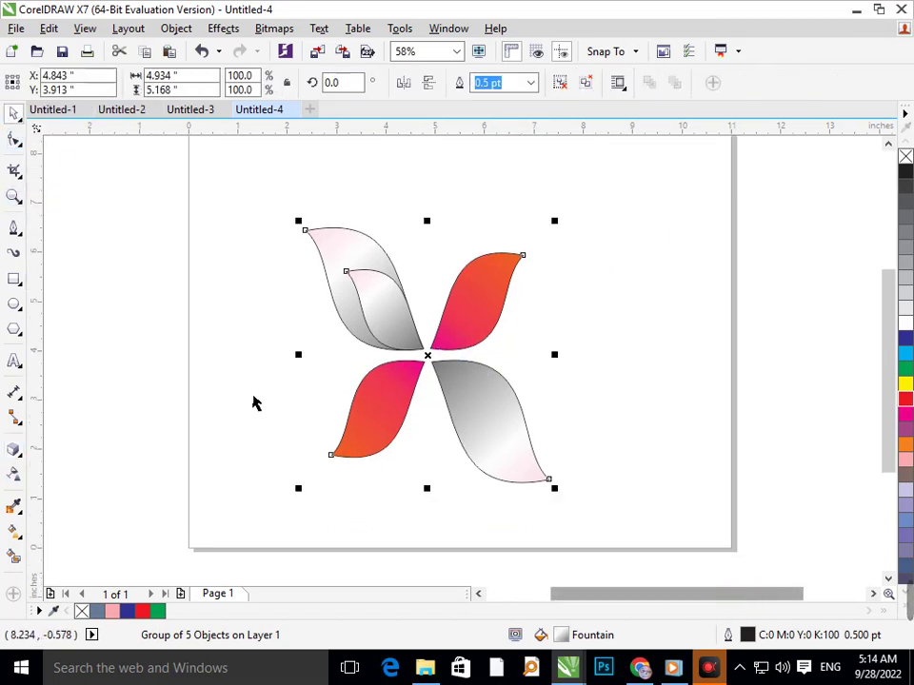
- Extrude the leaf group toward its left side with the vanishing point at about -3.302, 0.194 inches, undoing the first shorter attempt
left_click(24, 458)
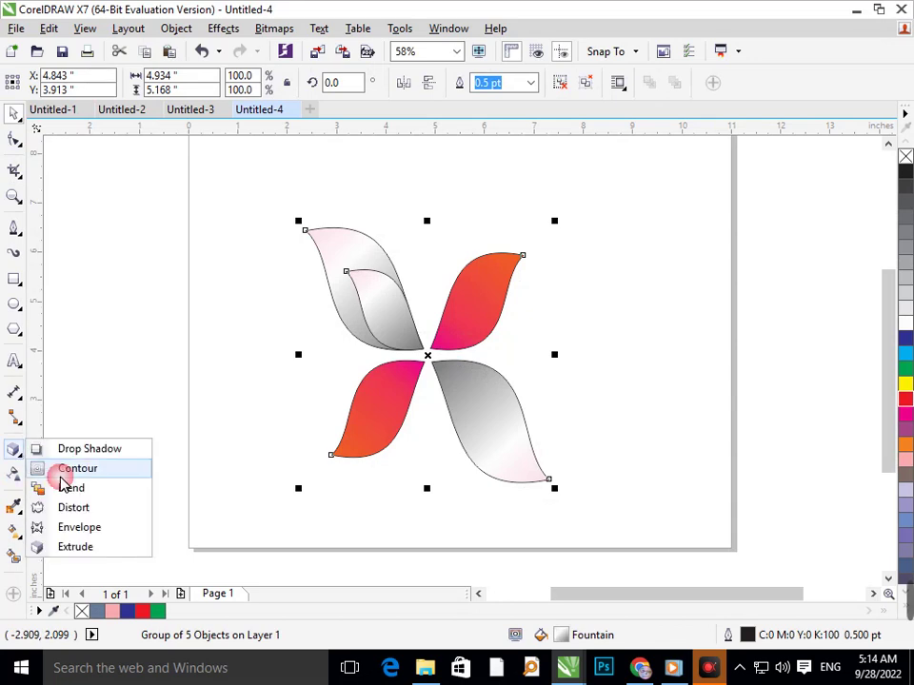
left_click(77, 548)
mouse_move(388, 351)
left_mouse_down()
mouse_move(432, 371)
mouse_move(384, 351)
left_mouse_up()
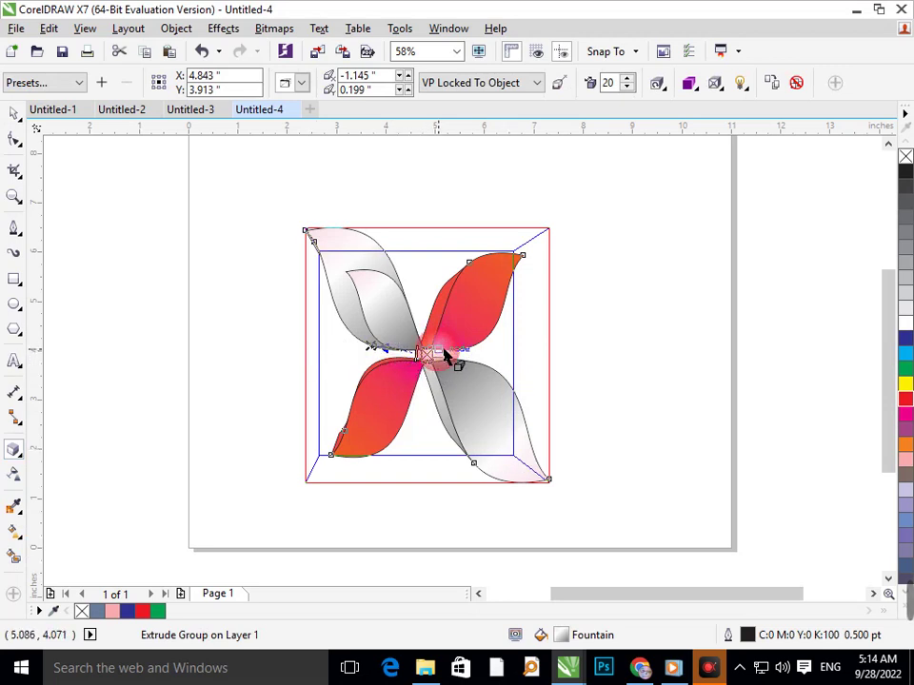
key("ctrl+z")
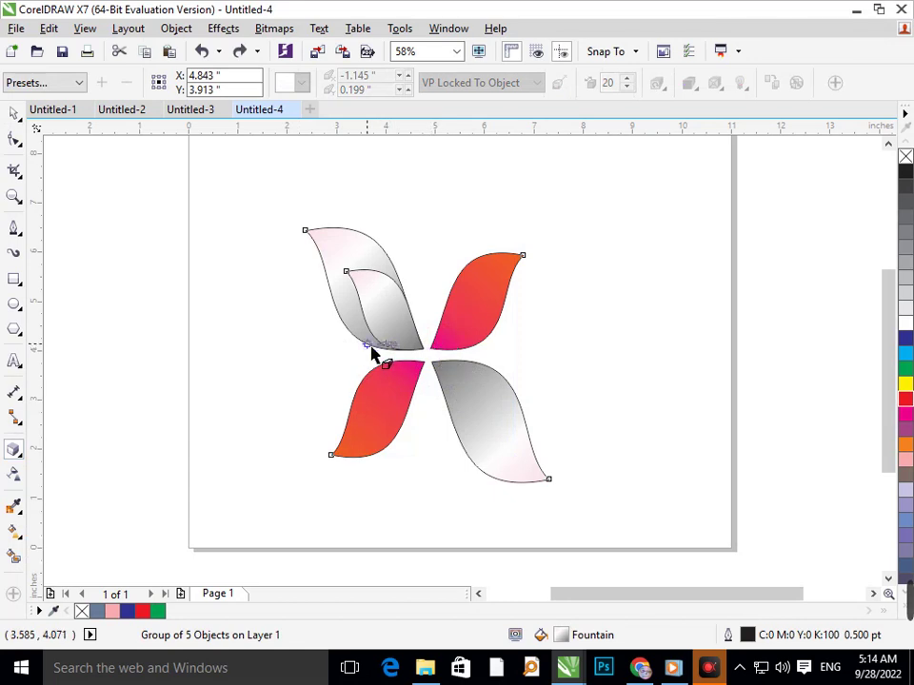
left_click_drag(419, 357, 263, 346)
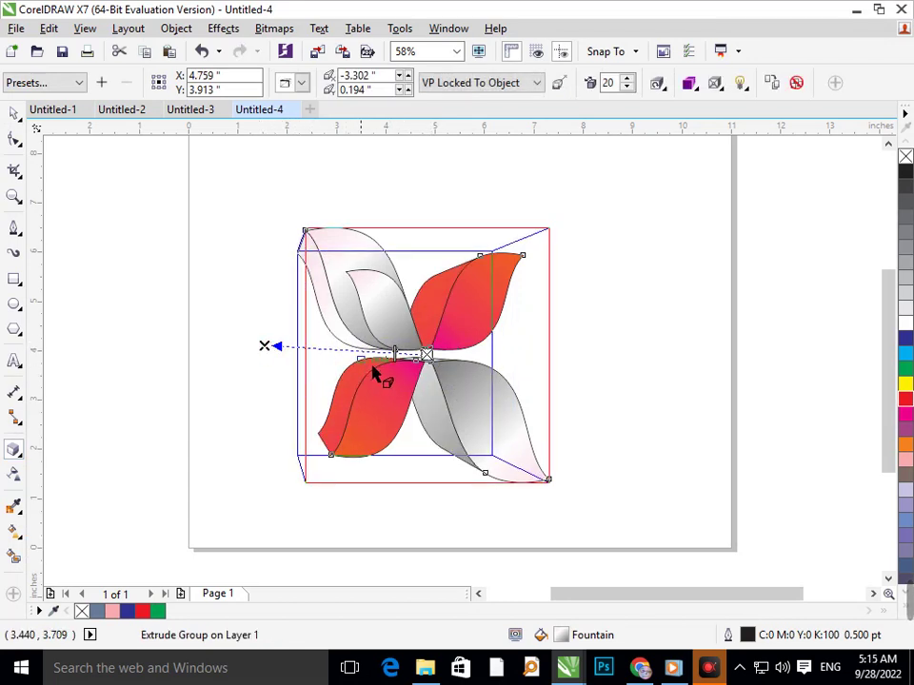
- Adjust the extrusion depth of the leaf group to 15 and deselect it
left_click_drag(398, 359, 410, 359)
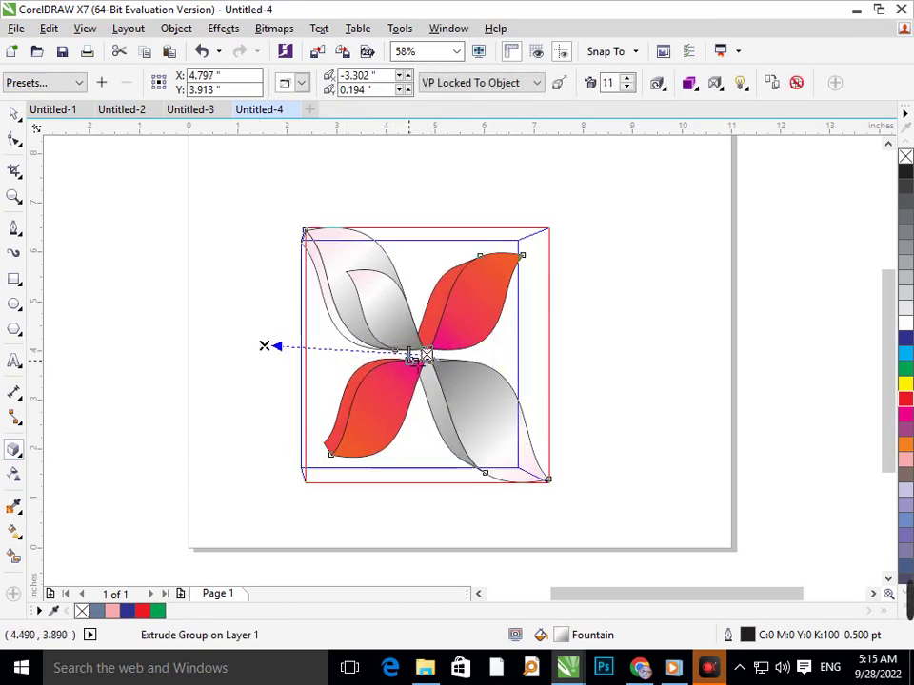
left_click(315, 356)
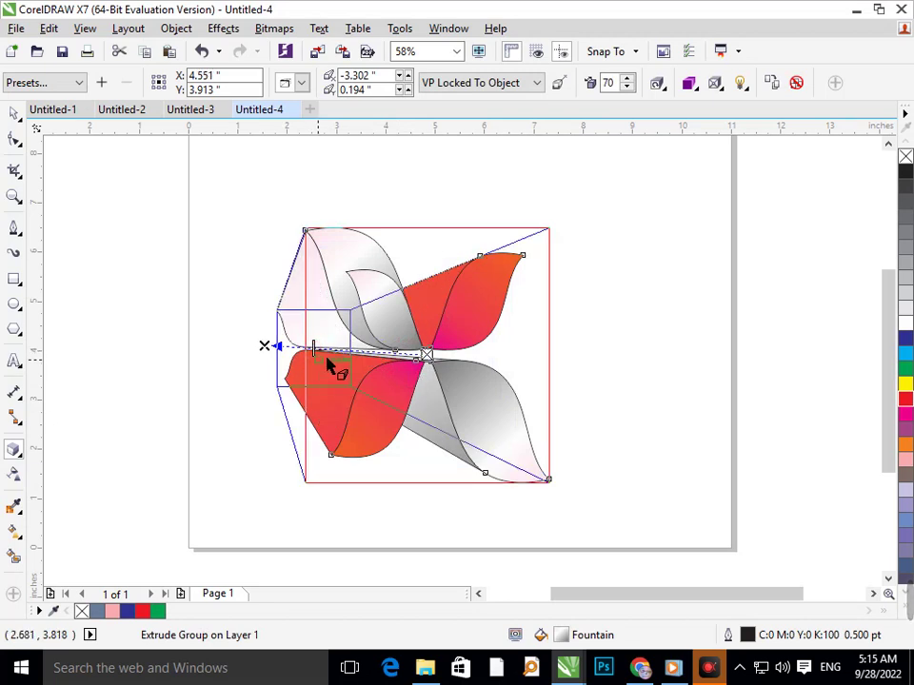
left_click(320, 351)
left_click_drag(315, 350, 409, 355)
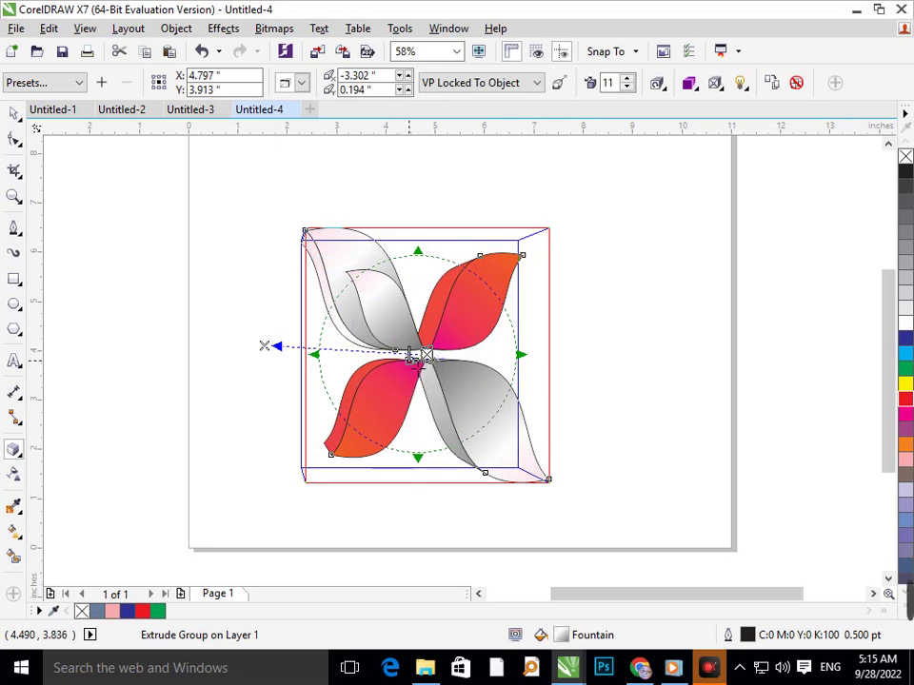
left_click_drag(412, 357, 403, 355)
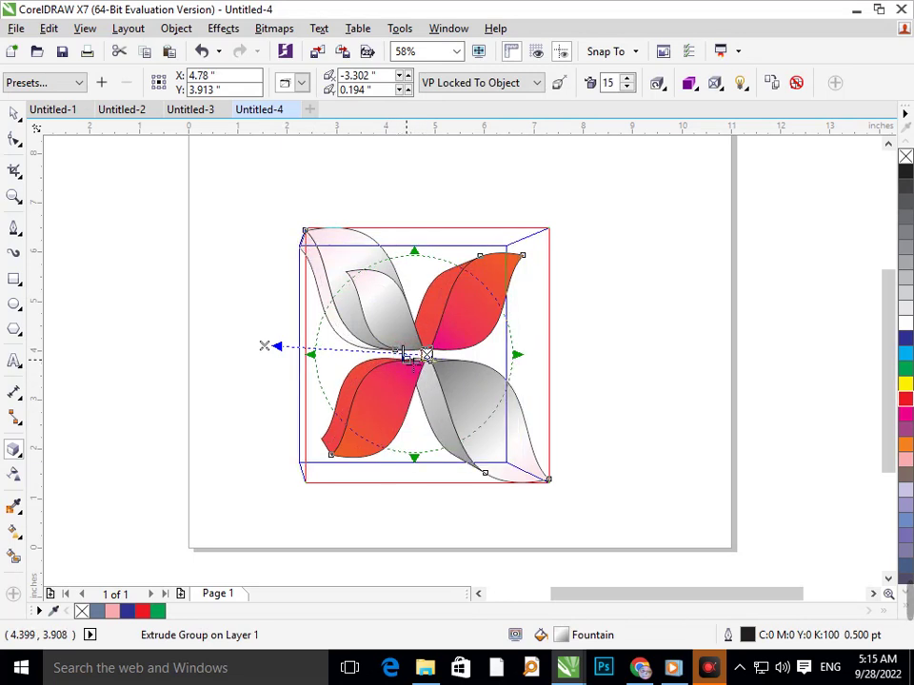
left_click(17, 115)
left_click(84, 305)
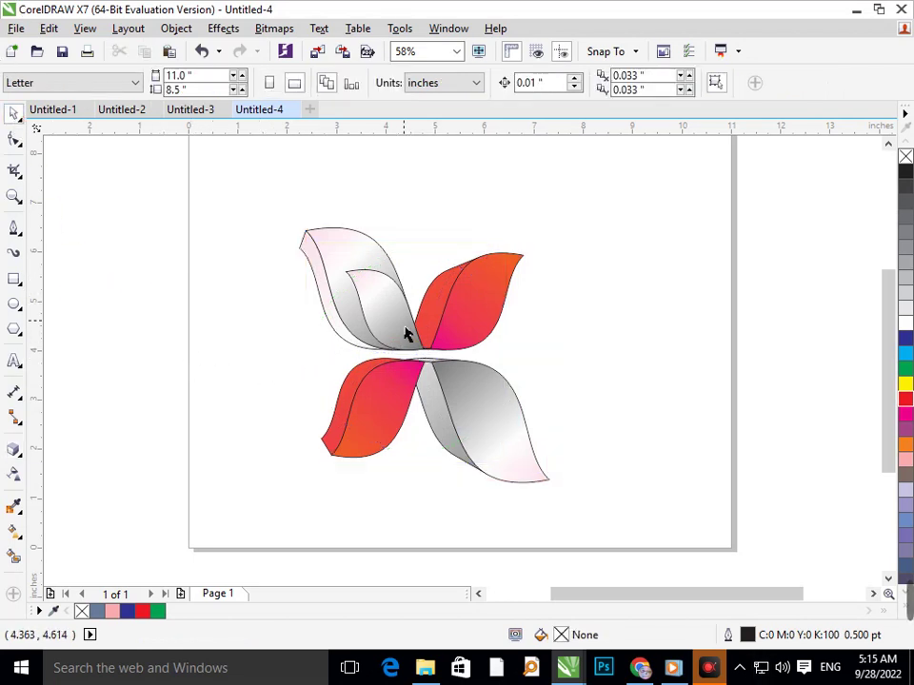
- Try to pull the extrusion away from the leaf faces and undo the move
left_click(464, 344)
left_click(644, 359)
left_click(335, 348)
left_click_drag(326, 335, 270, 354)
key("ctrl+z")
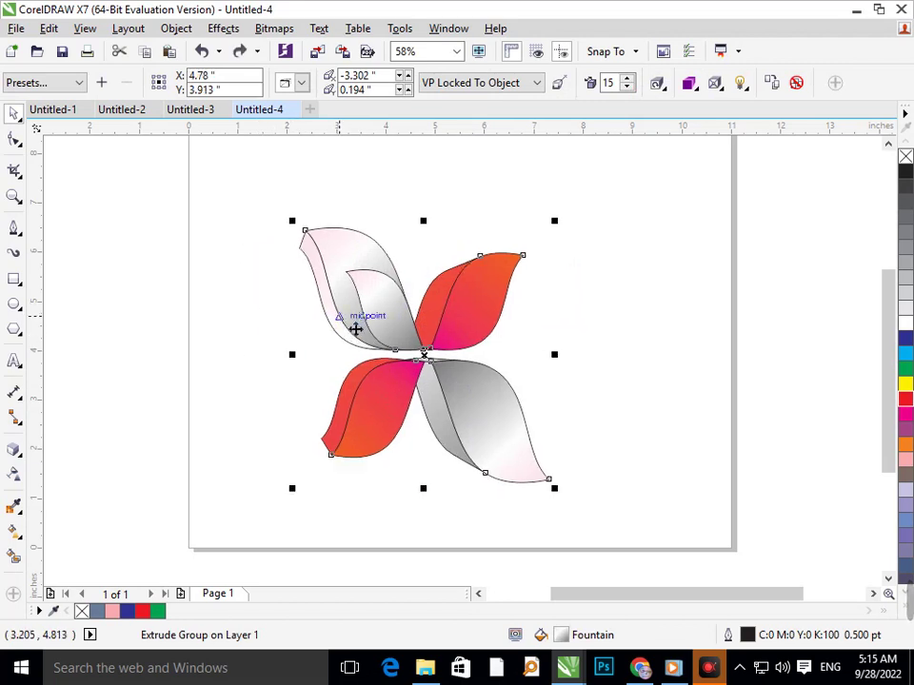
- Break the extrude group apart and select its side faces, testing their separation with a trial move that is undone
right_click(334, 317)
left_click(401, 350)
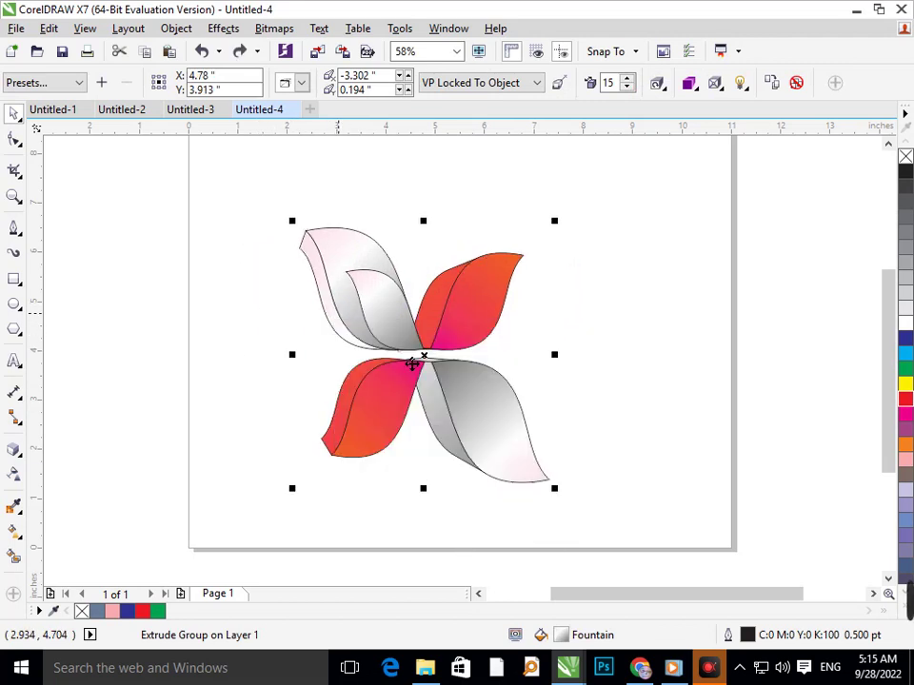
left_click(587, 368)
left_click(342, 333)
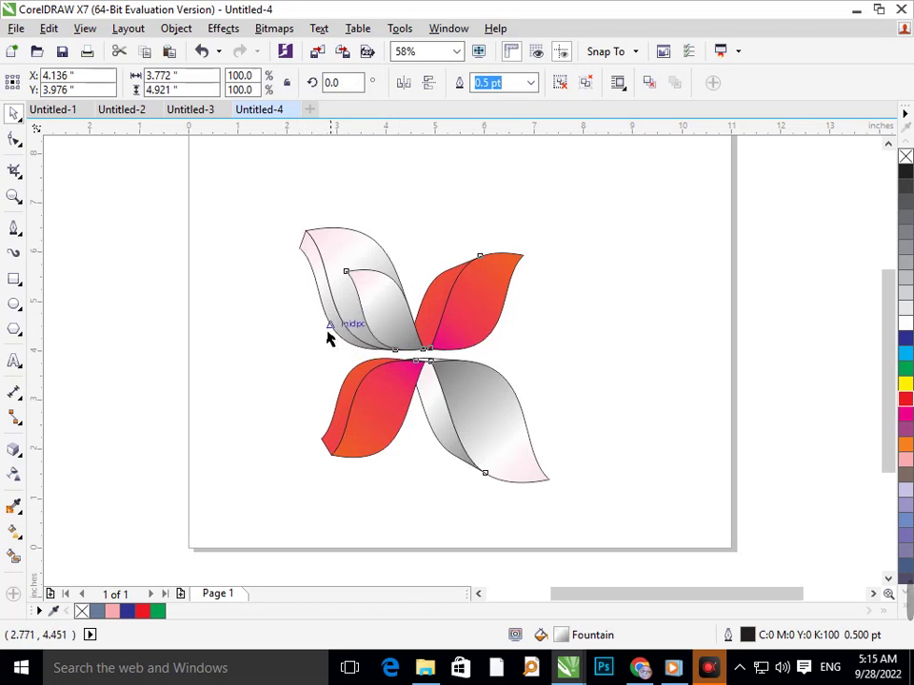
left_click_drag(328, 340, 246, 369)
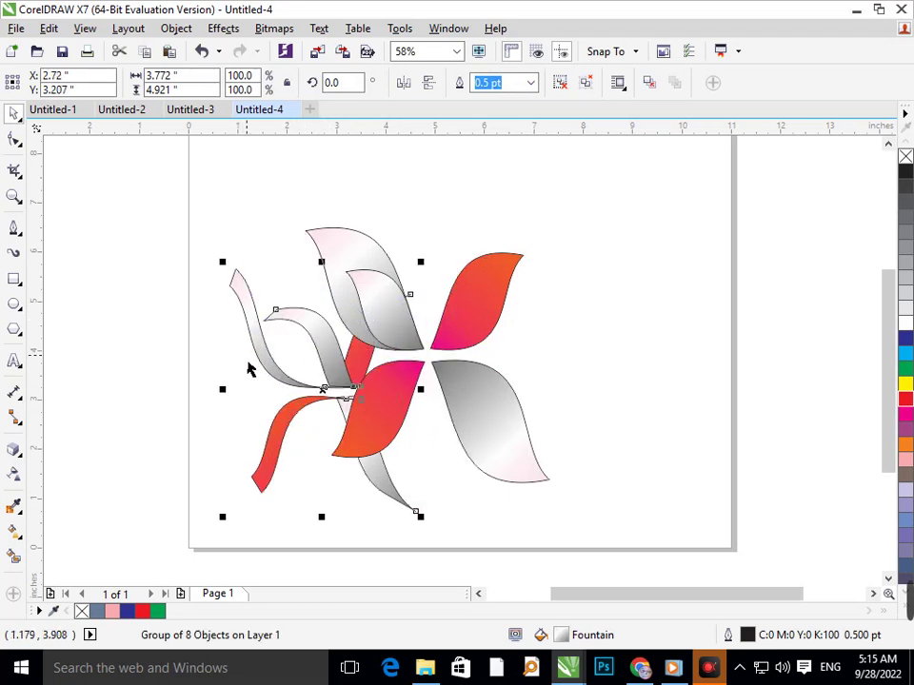
key("ctrl+z")
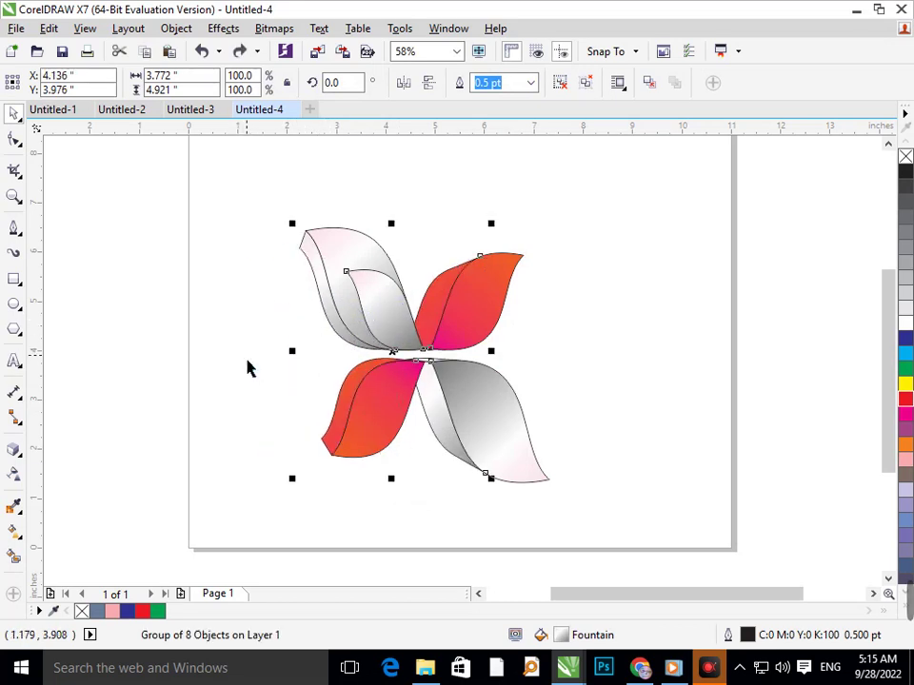
- Edit the side faces' fountain fill and remove its intermediate colour stops so only the pink start and grey end remain
key("F11")
left_click(113, 335)
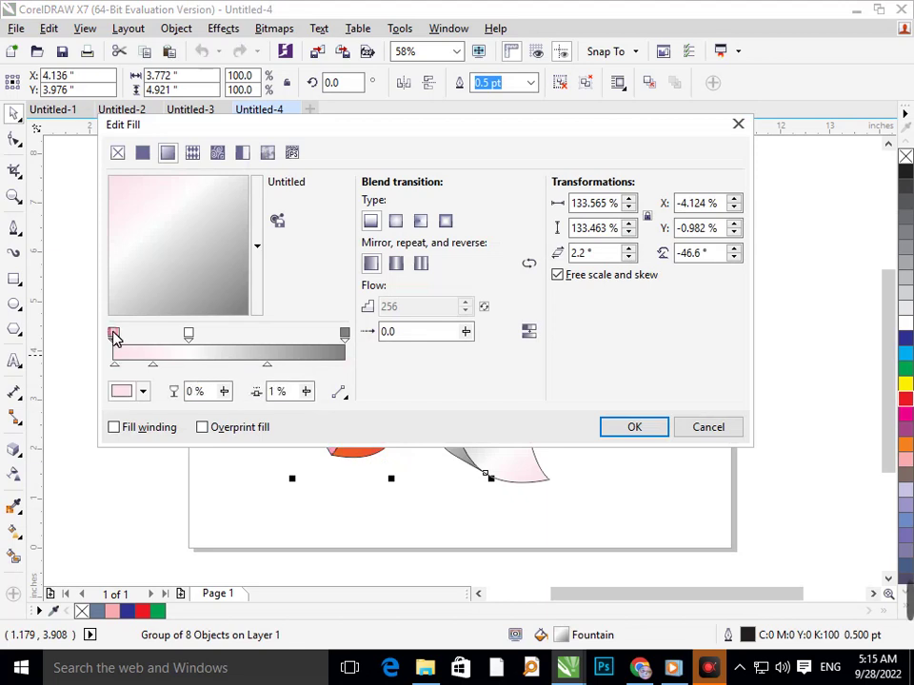
left_click_drag(113, 335, 151, 338)
double_click(139, 339)
double_click(113, 335)
double_click(152, 337)
double_click(189, 336)
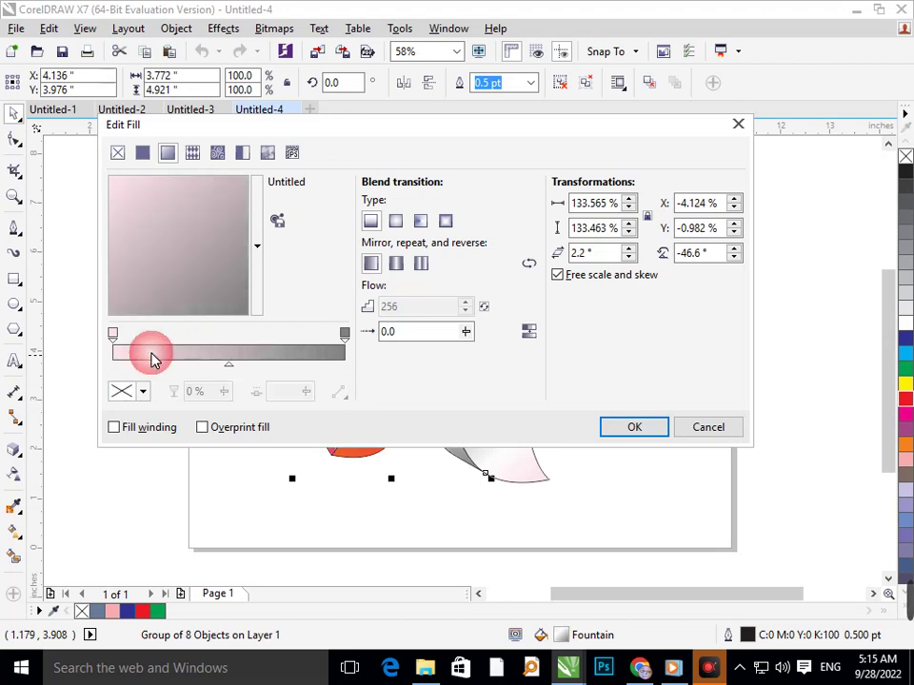
- Set the start colour of the side faces' gradient to white C0 M0 Y0 K0, apply the fill and deselect
left_click(112, 335)
left_click(131, 392)
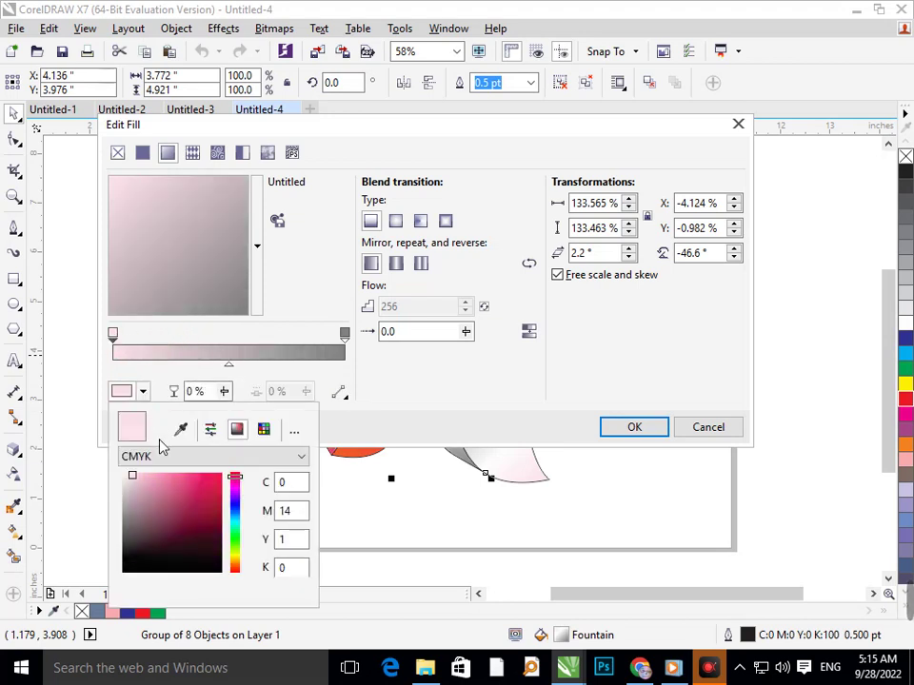
left_click_drag(135, 483, 121, 472)
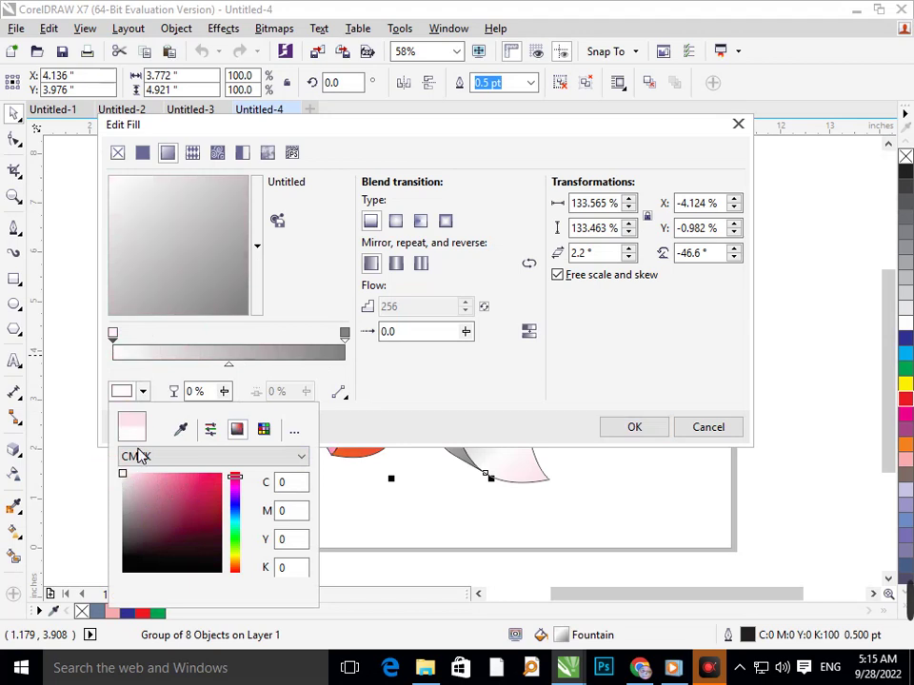
left_click(629, 433)
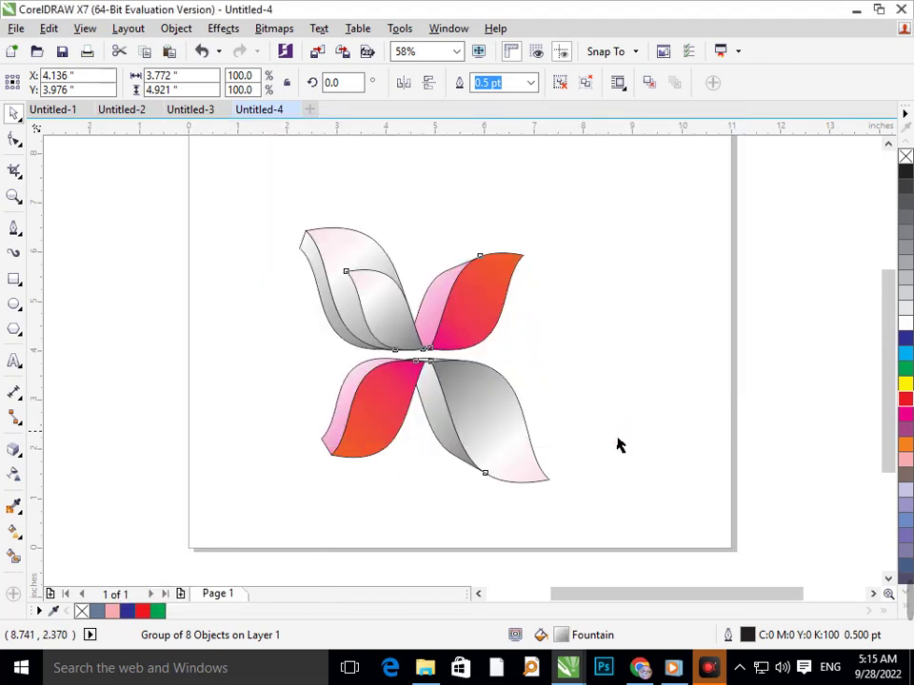
left_click(612, 441)
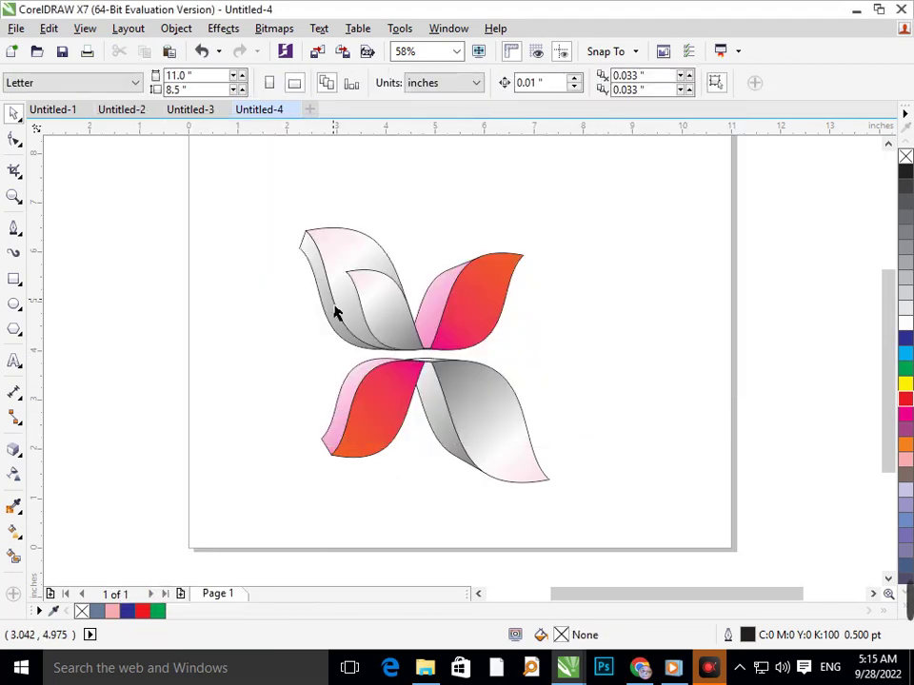
- Ungroup the five leaf faces after testing the group with a trial move that is undone, and clear the selection
left_click(368, 439)
left_click_drag(504, 430, 566, 424)
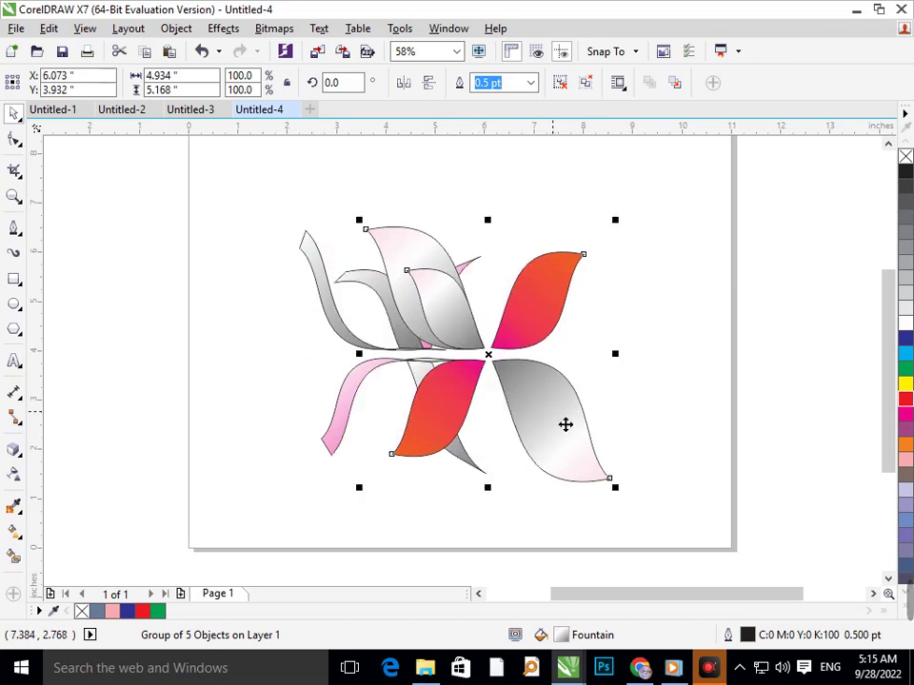
key("ctrl+z")
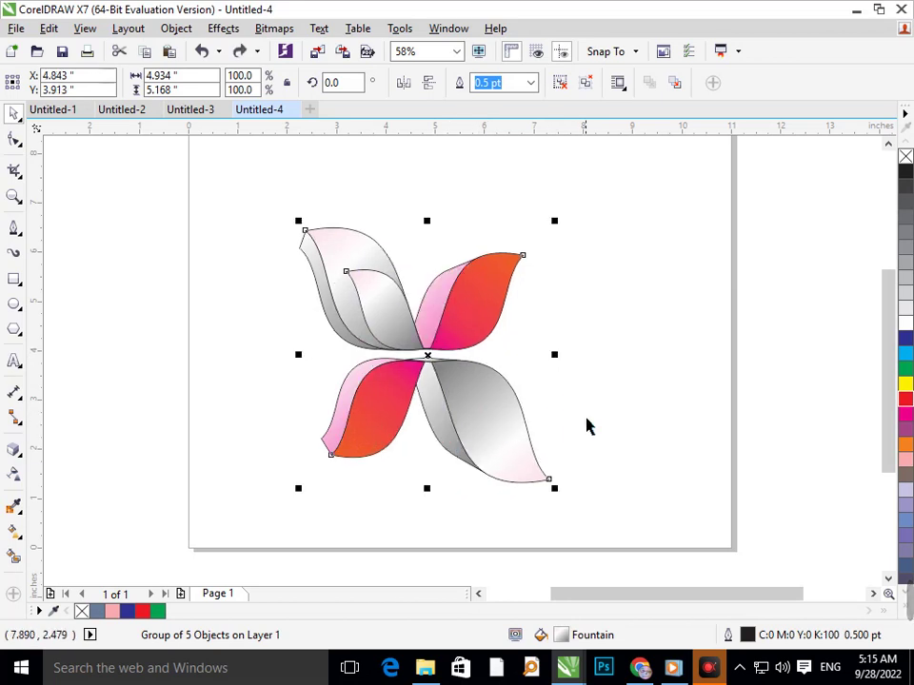
left_click(565, 85)
left_click(359, 314)
left_click(375, 319)
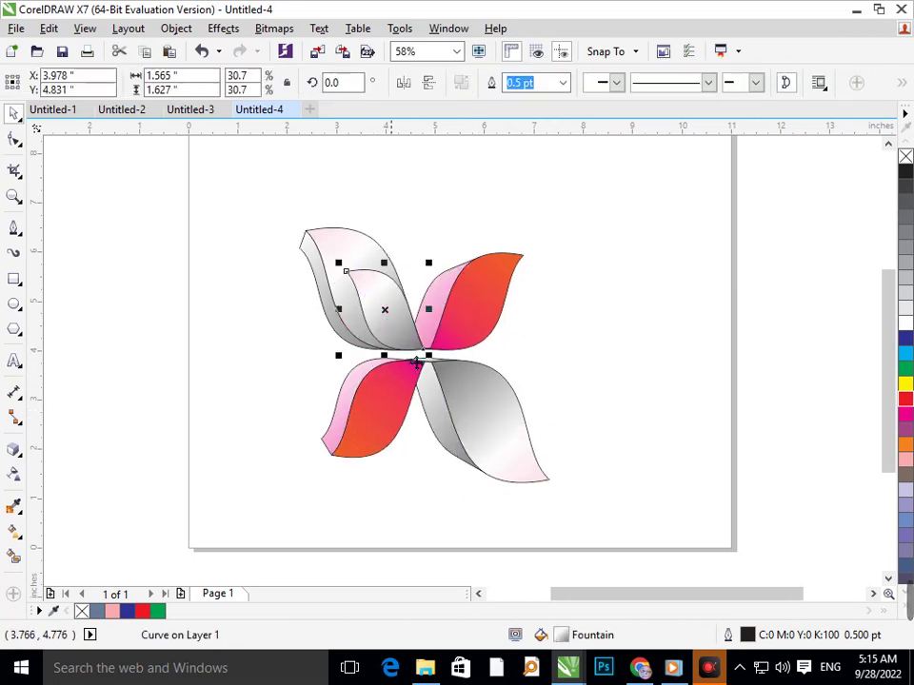
key("Escape")
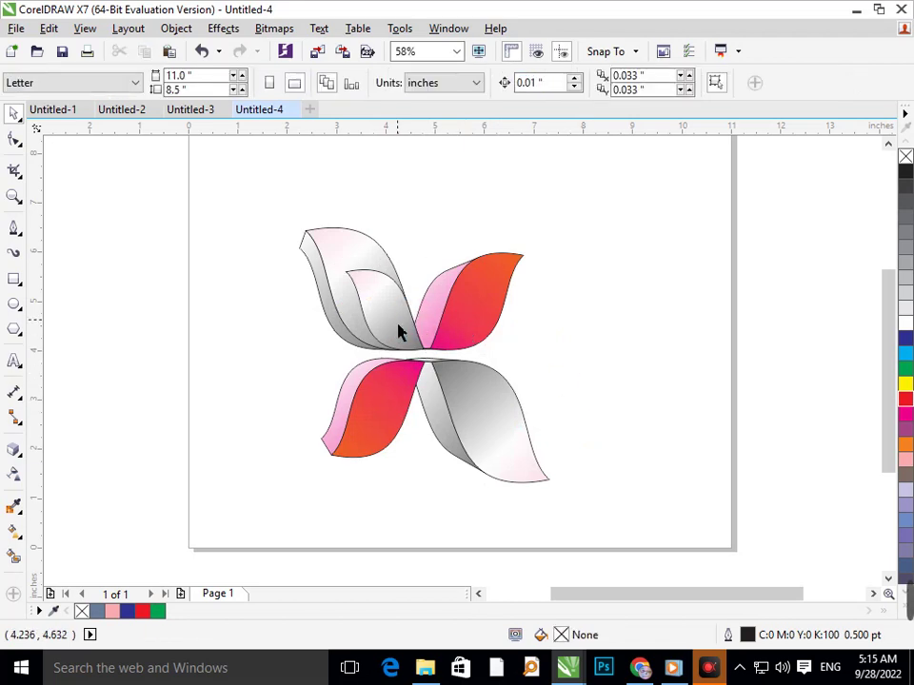
- Copy only the fill properties of the large orange-pink upper leaf onto the small grey inner leaf
left_click(398, 331)
left_click(49, 27)
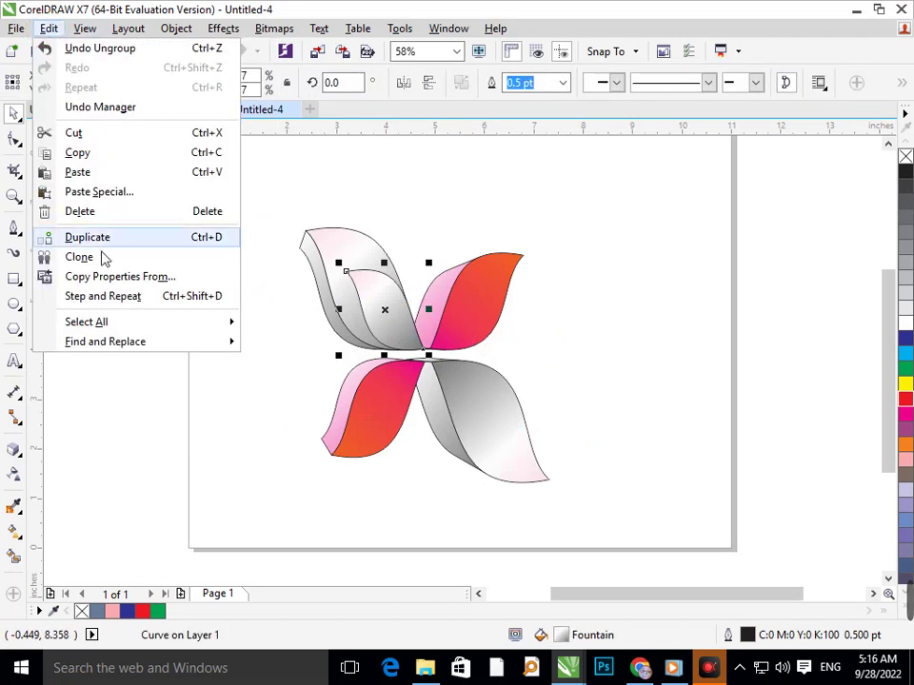
left_click(120, 276)
left_click(323, 315)
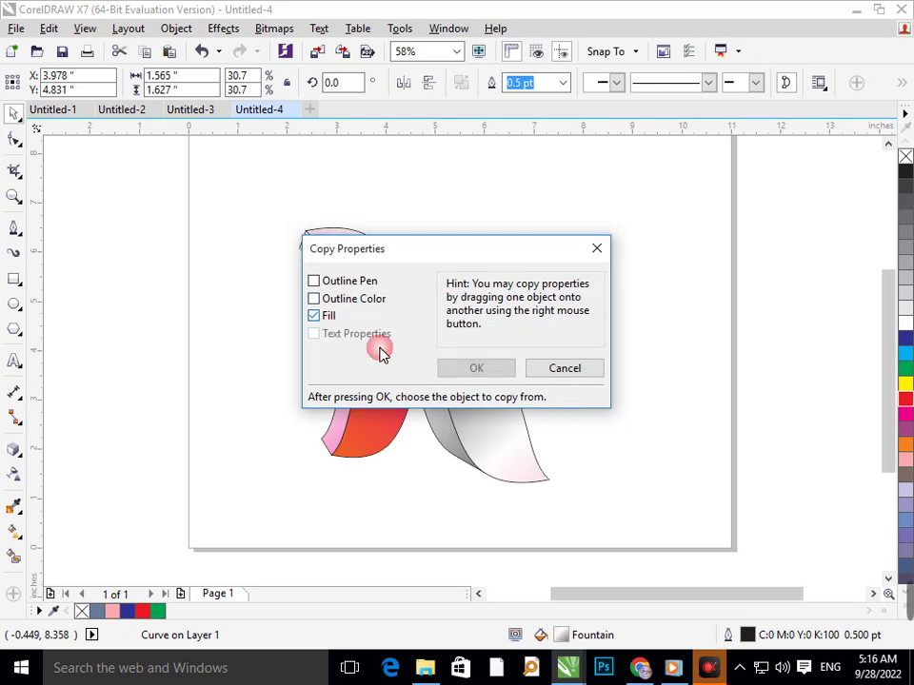
left_click(476, 368)
left_click(496, 319)
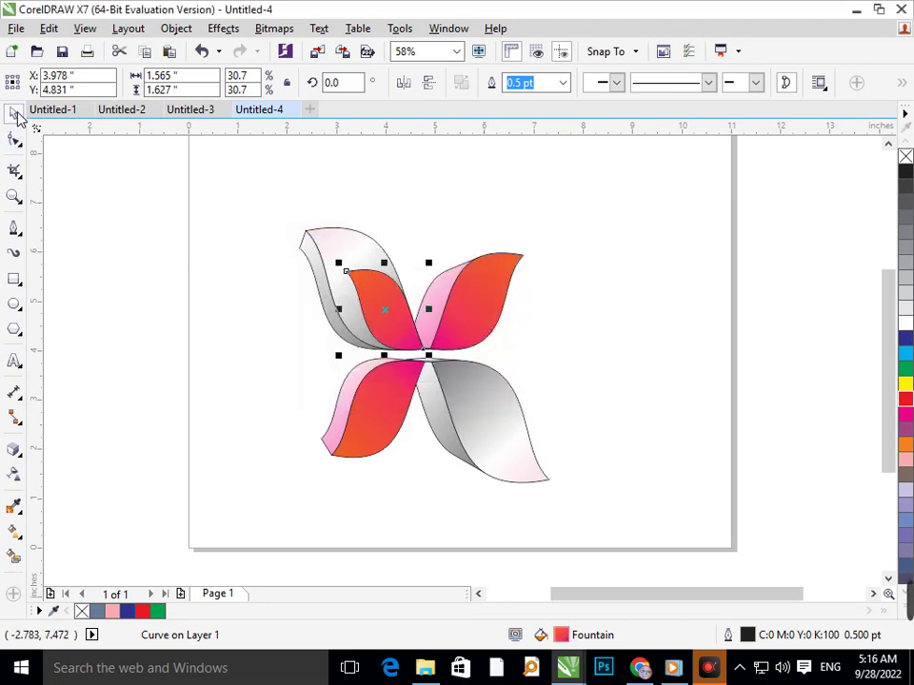
- Select the whole logo, scale it down proportionally about its centre to about 4.08 by 4.17 inches, and deselect it
left_click(221, 451)
left_click_drag(234, 198, 626, 546)
left_click_drag(561, 495, 532, 469)
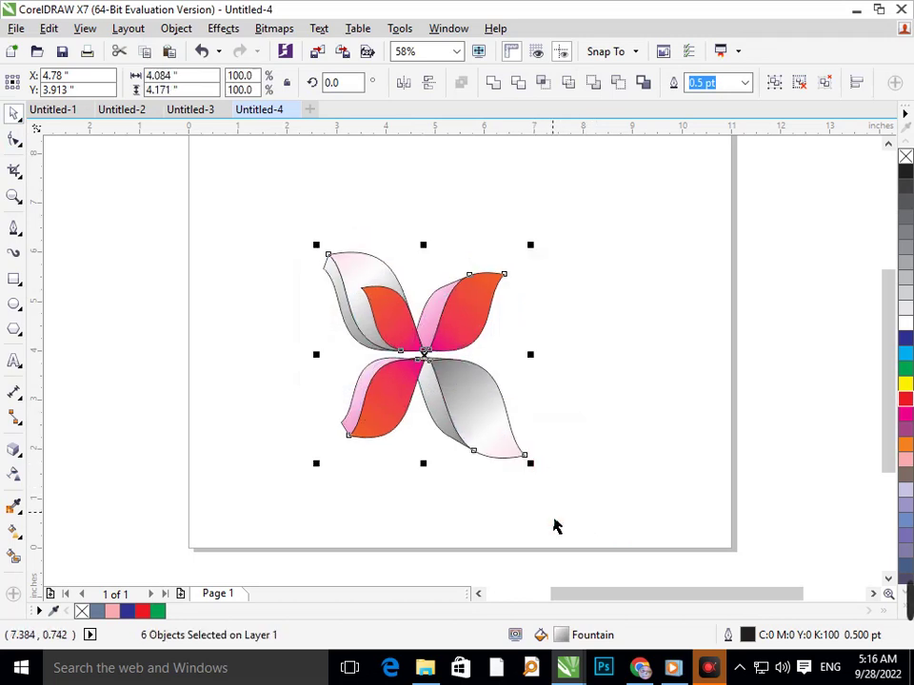
left_click(553, 516)
- Select the complete logo and enlarge it proportionally until it fills most of the page height
key("F2")
left_click_drag(319, 373, 609, 490)
key("F3")
right_click(412, 485)
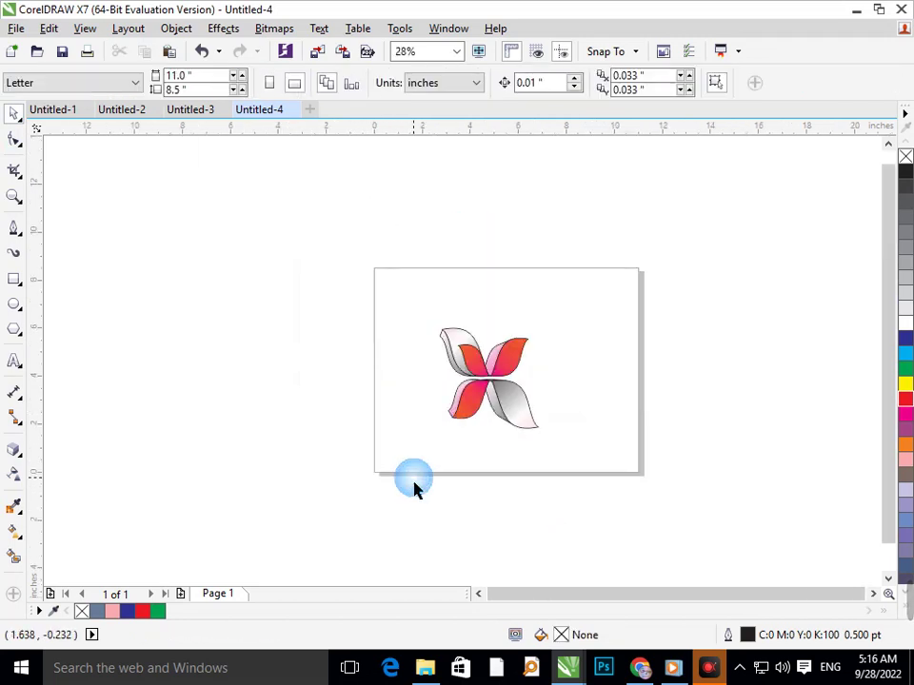
left_click_drag(398, 310, 621, 483)
left_click_drag(543, 435, 561, 426)
left_click(467, 446)
key("F2")
mouse_move(376, 272)
left_mouse_down()
mouse_move(605, 463)
mouse_move(680, 501)
left_mouse_up()
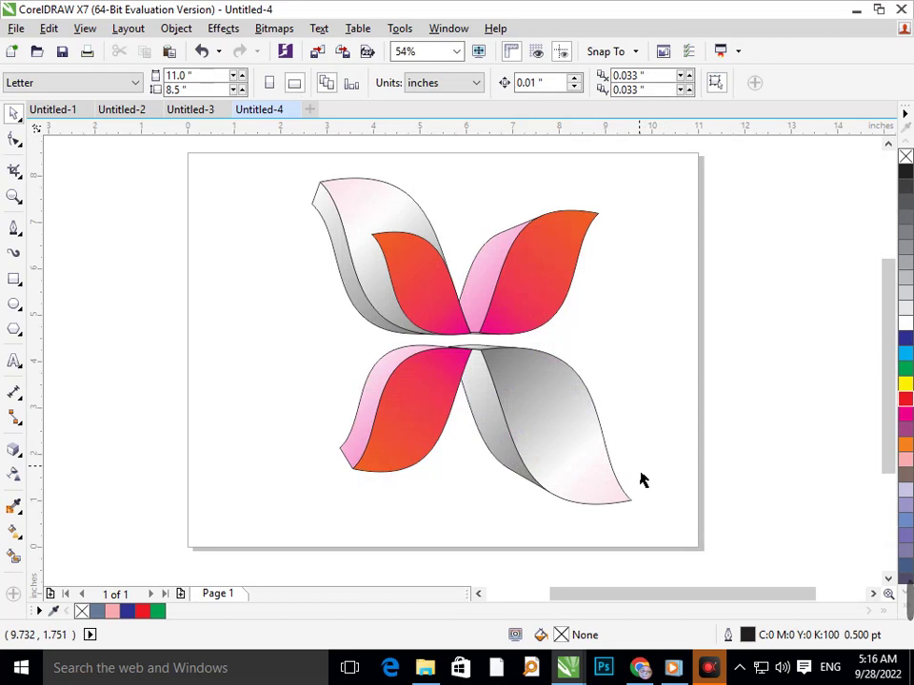